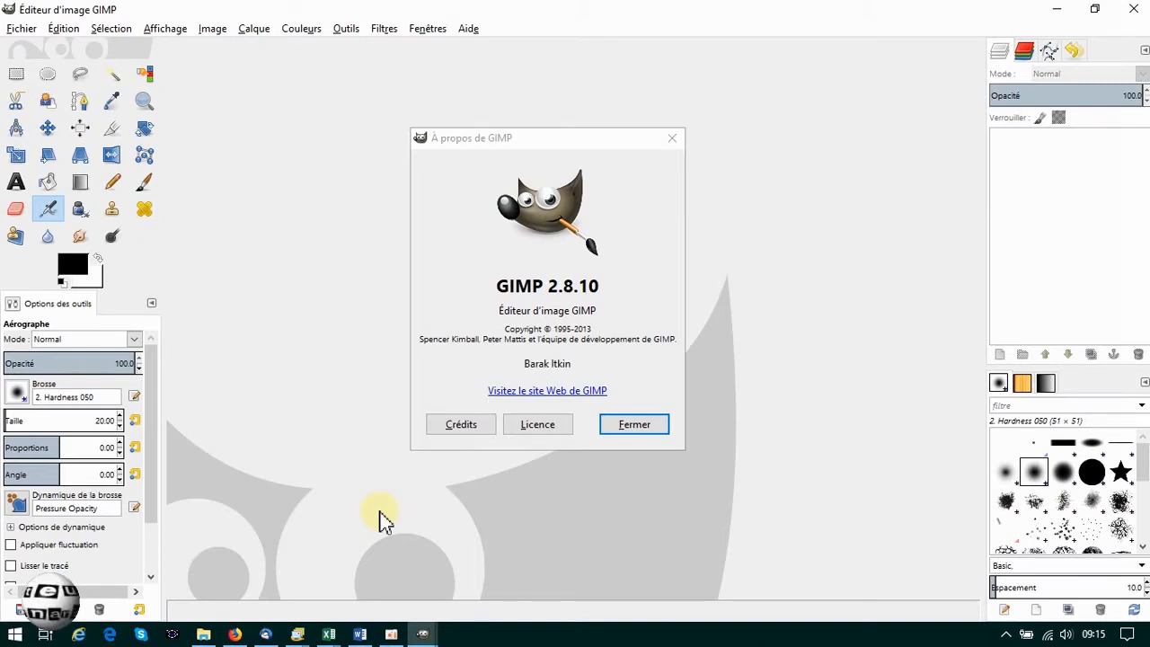
Close the About window and GIMP, and open the installed applications list in the Windows settings
{"action": "left_click", "coordinate": [645, 429]}
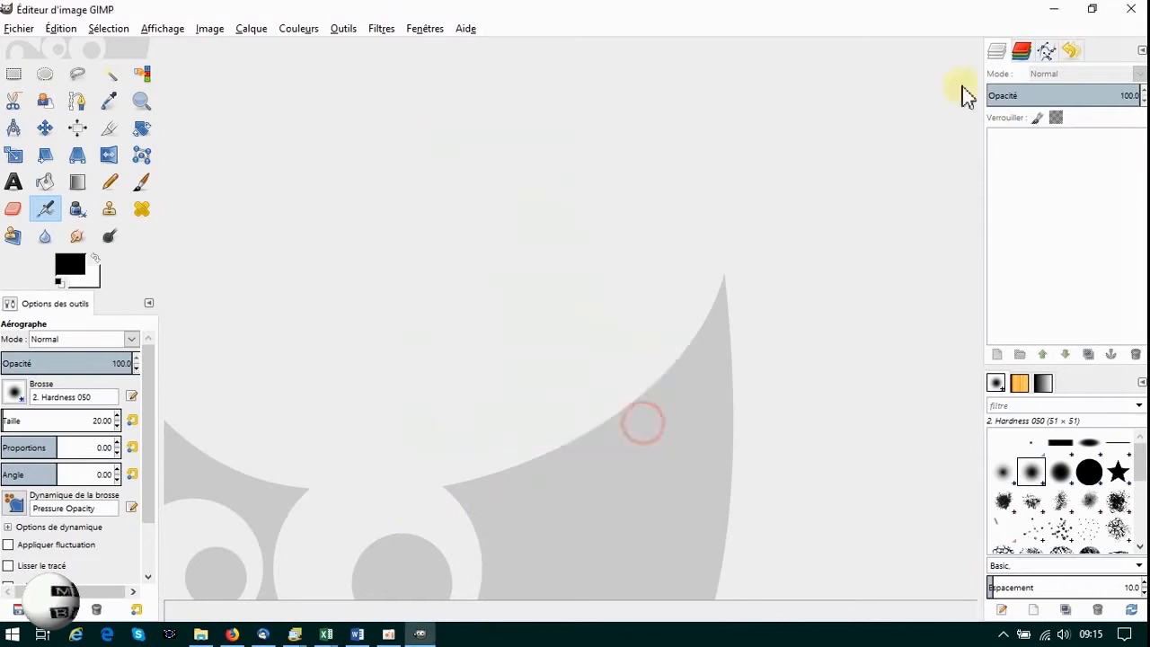
{"action": "left_click", "coordinate": [1131, 9]}
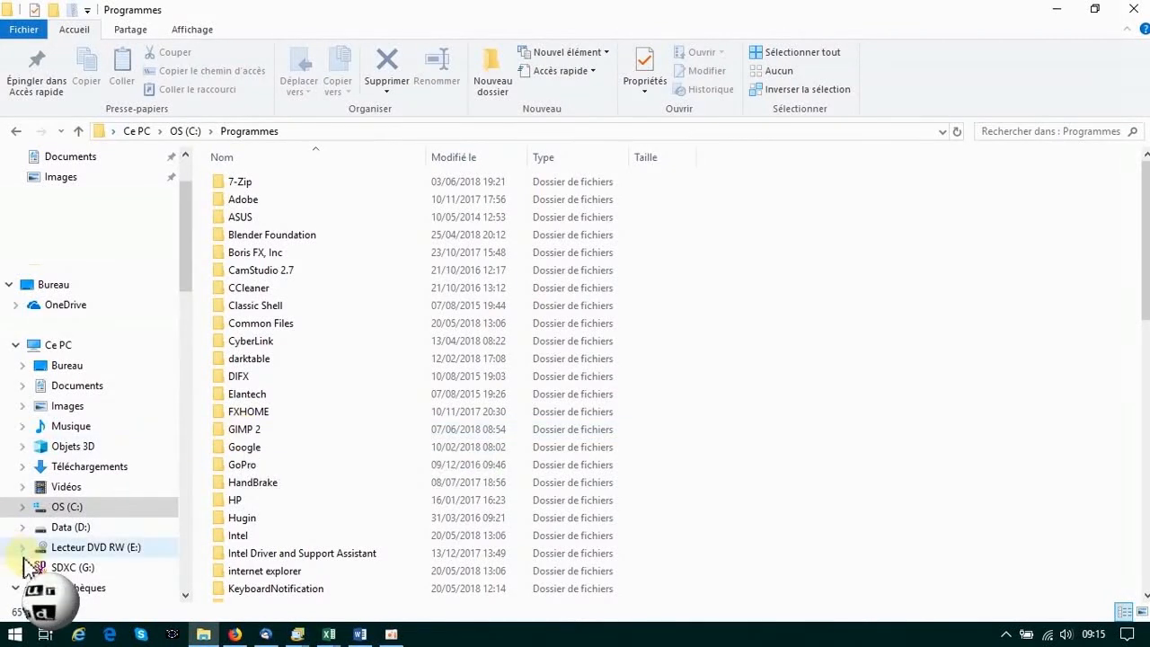
{"action": "left_click", "coordinate": [15, 634]}
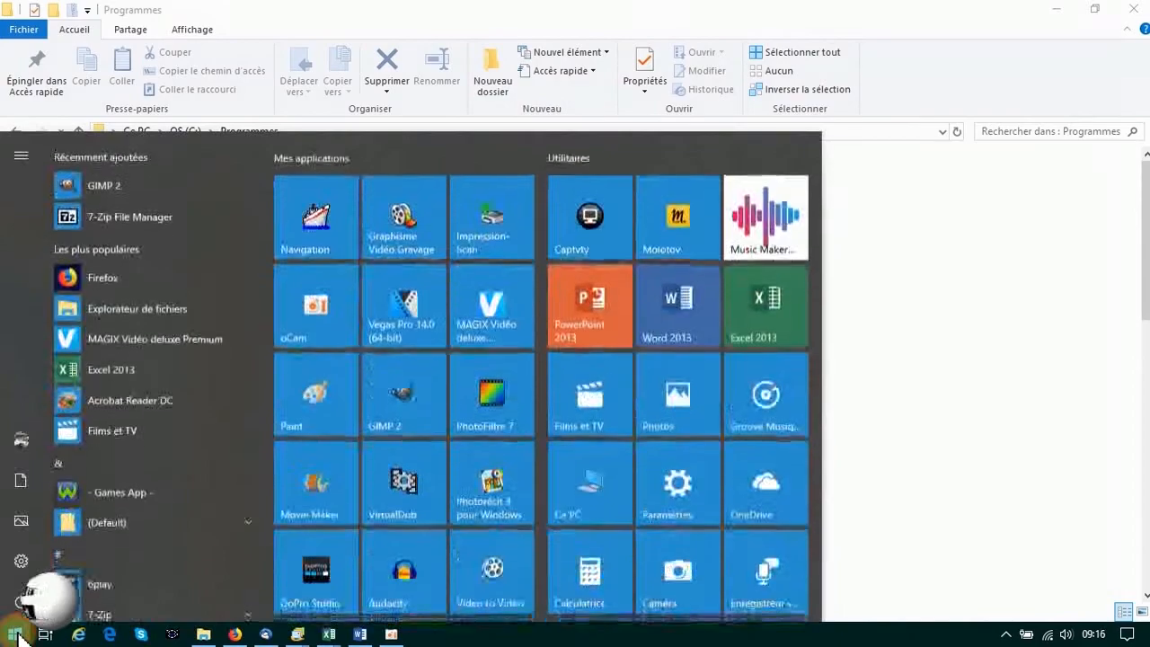
{"action": "left_click", "coordinate": [26, 555]}
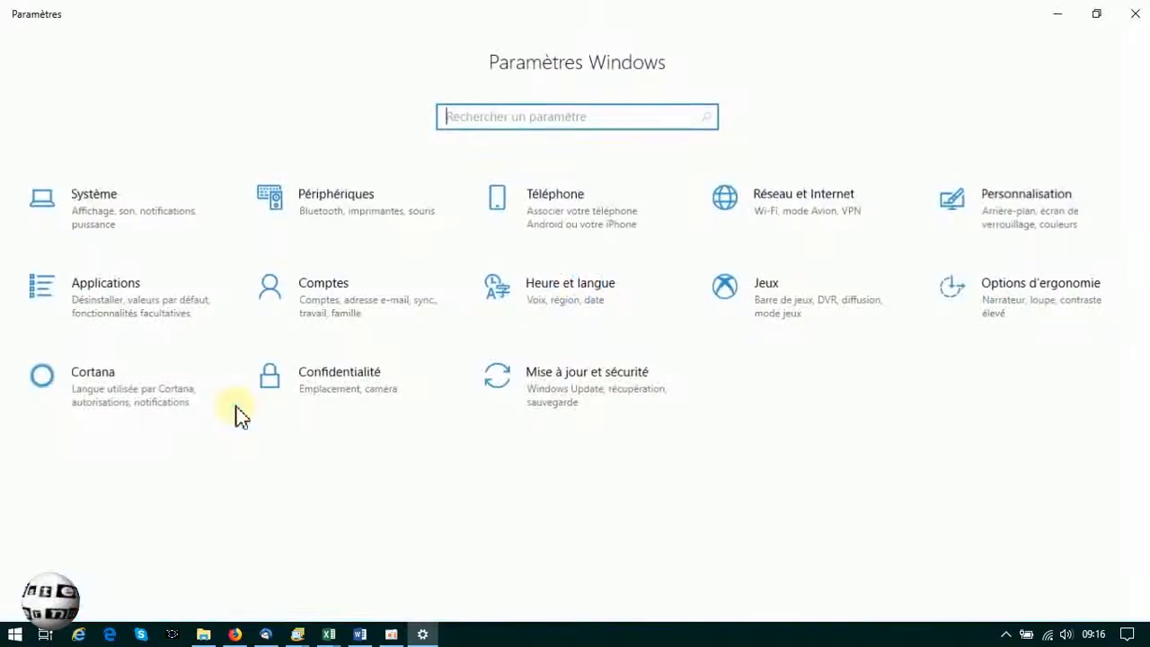
{"action": "left_click", "coordinate": [86, 283]}
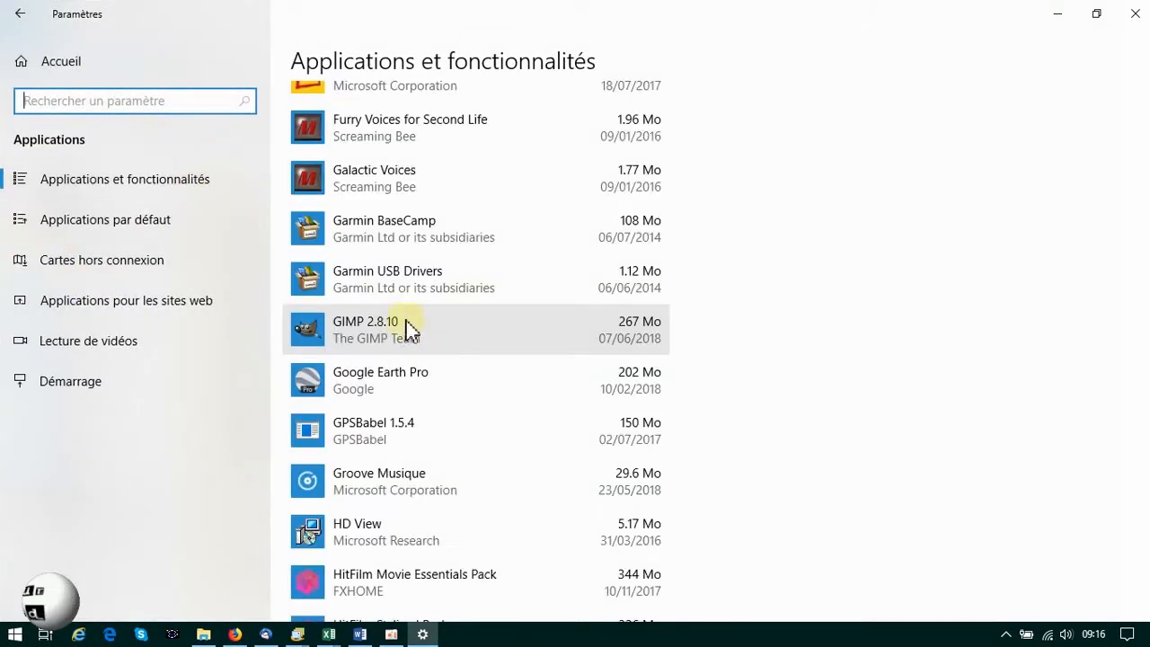
Uninstall GIMP 2.8.10 with all of its components and close the Windows settings
{"action": "left_click", "coordinate": [406, 325]}
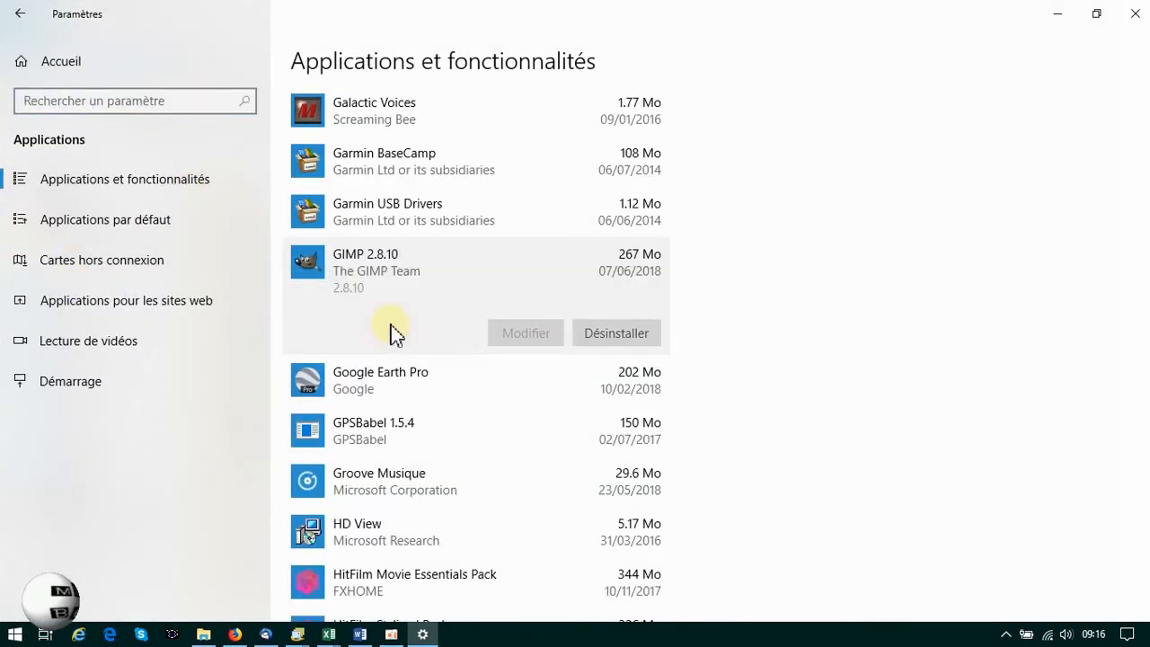
{"action": "left_click", "coordinate": [638, 334]}
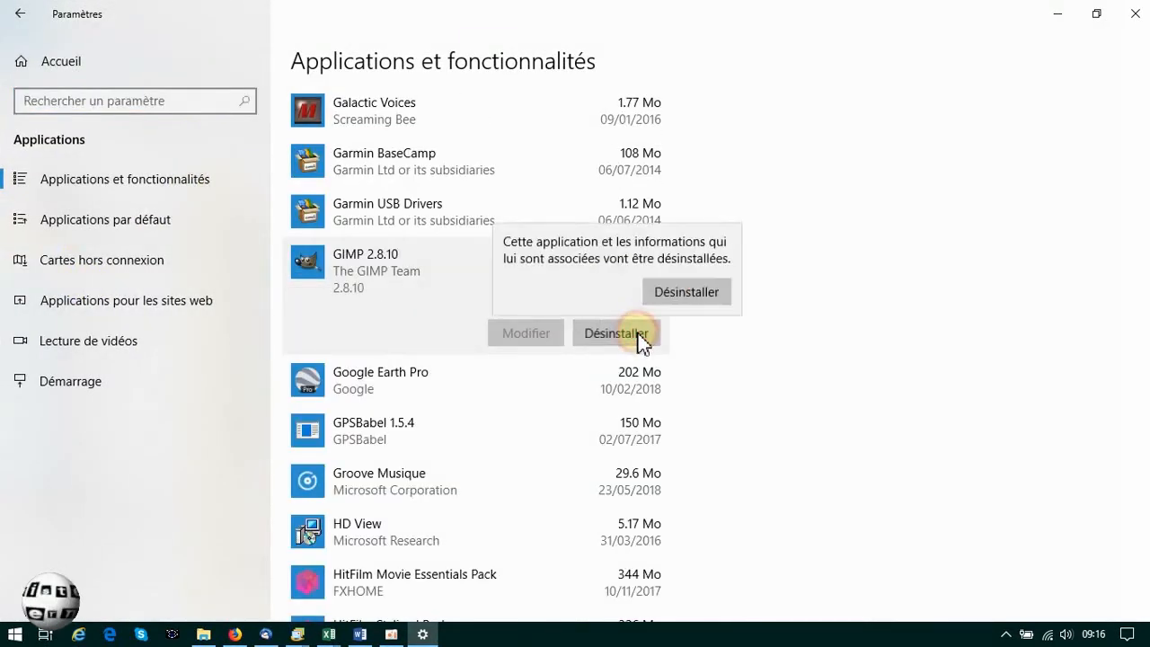
{"action": "left_click", "coordinate": [682, 291]}
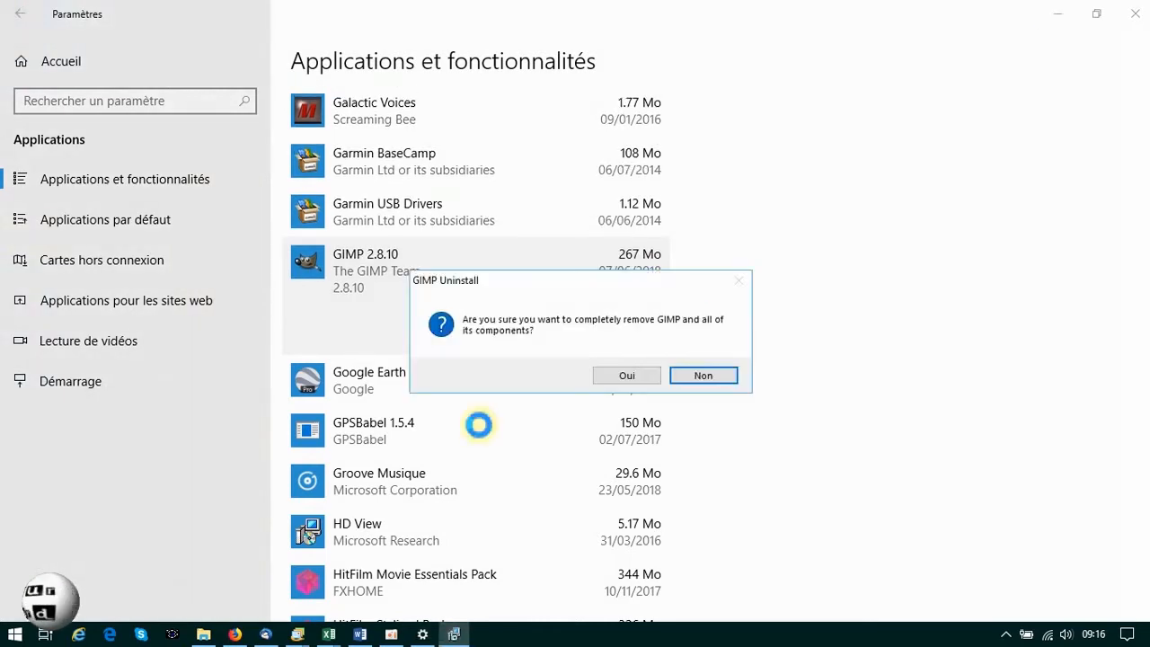
{"action": "left_click", "coordinate": [638, 381]}
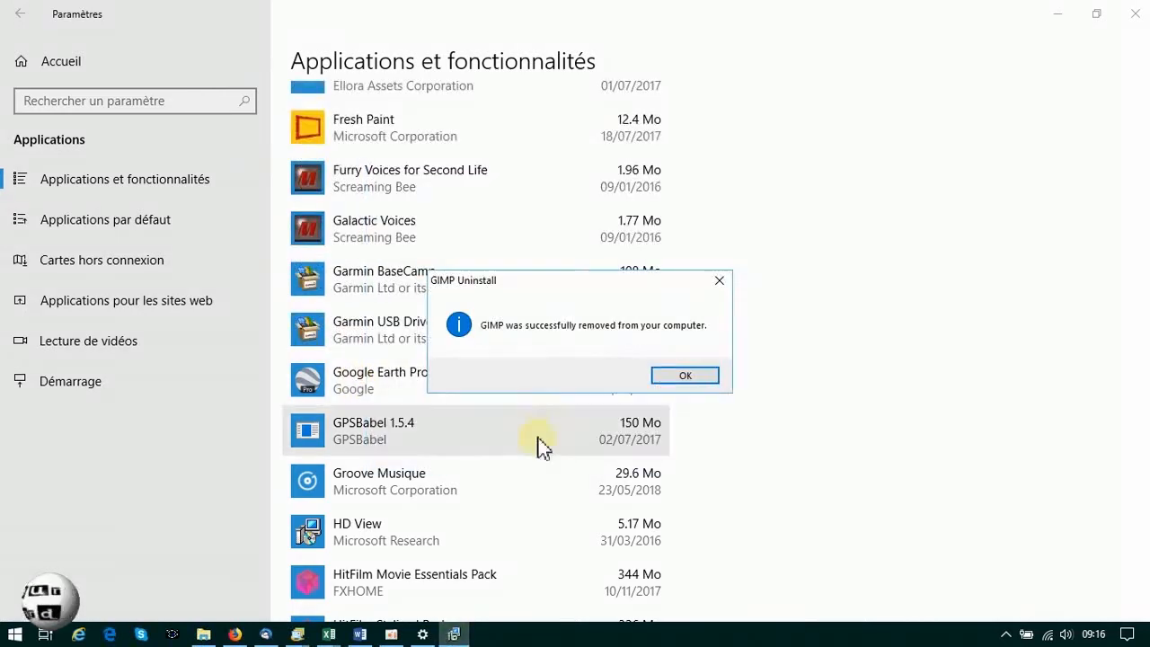
{"action": "left_click", "coordinate": [703, 381]}
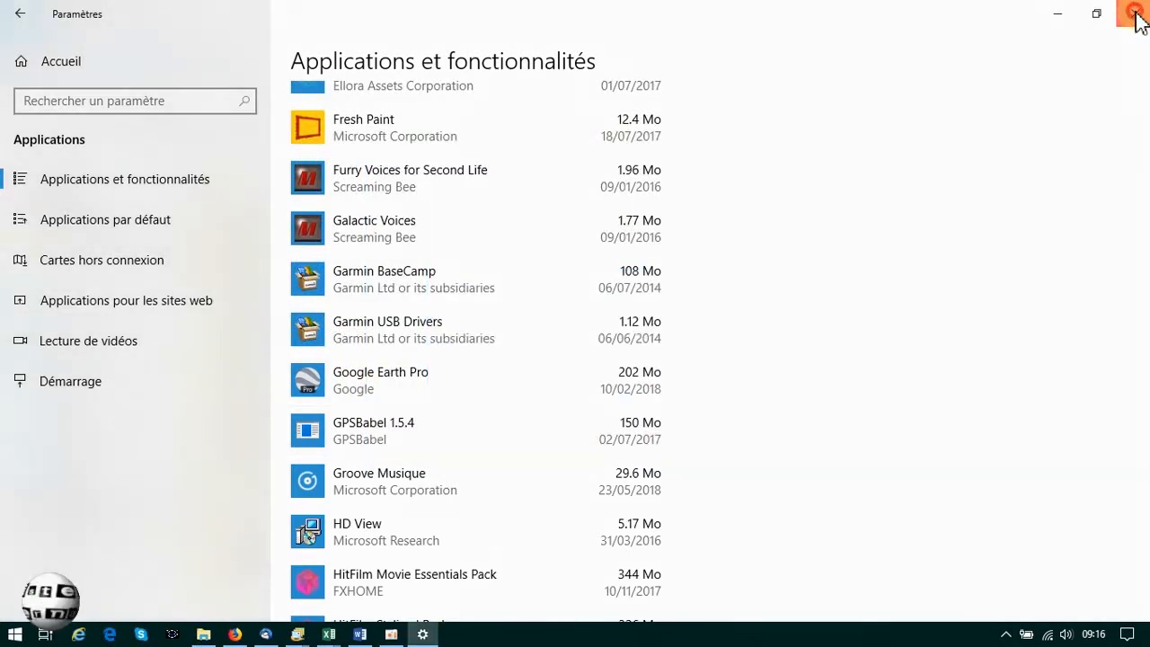
{"action": "left_click", "coordinate": [1146, 20]}
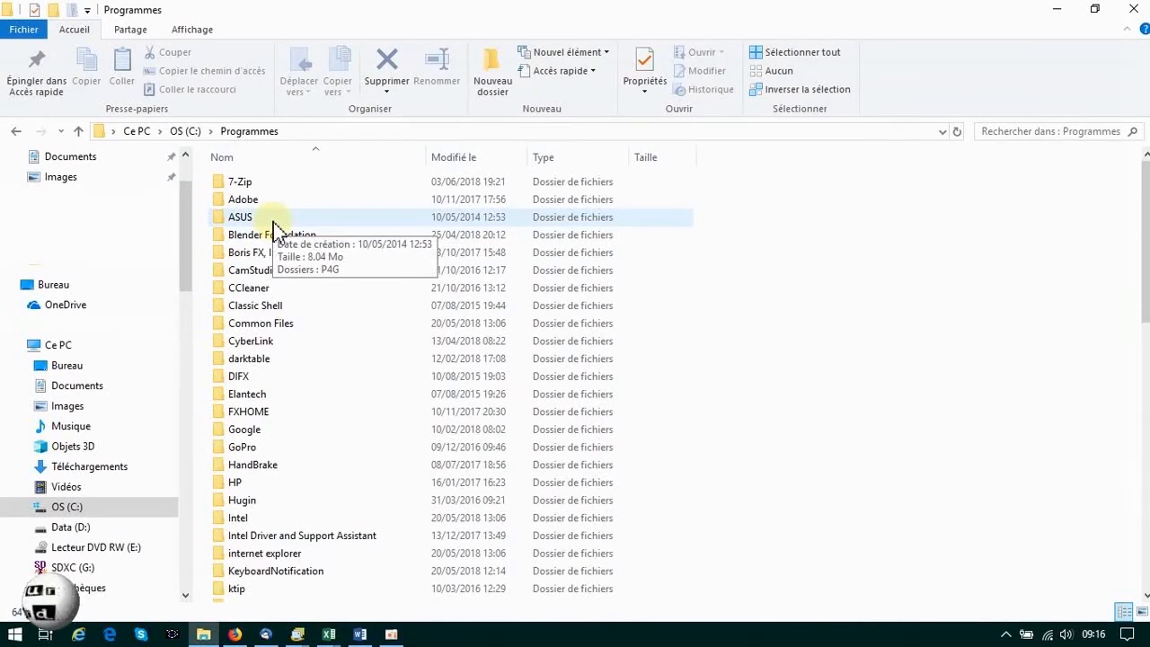
Open the plug-ins folder inside .gimp-2.8 in the Utilisateur profile folder on drive C to examine its files
{"action": "left_click", "coordinate": [66, 509]}
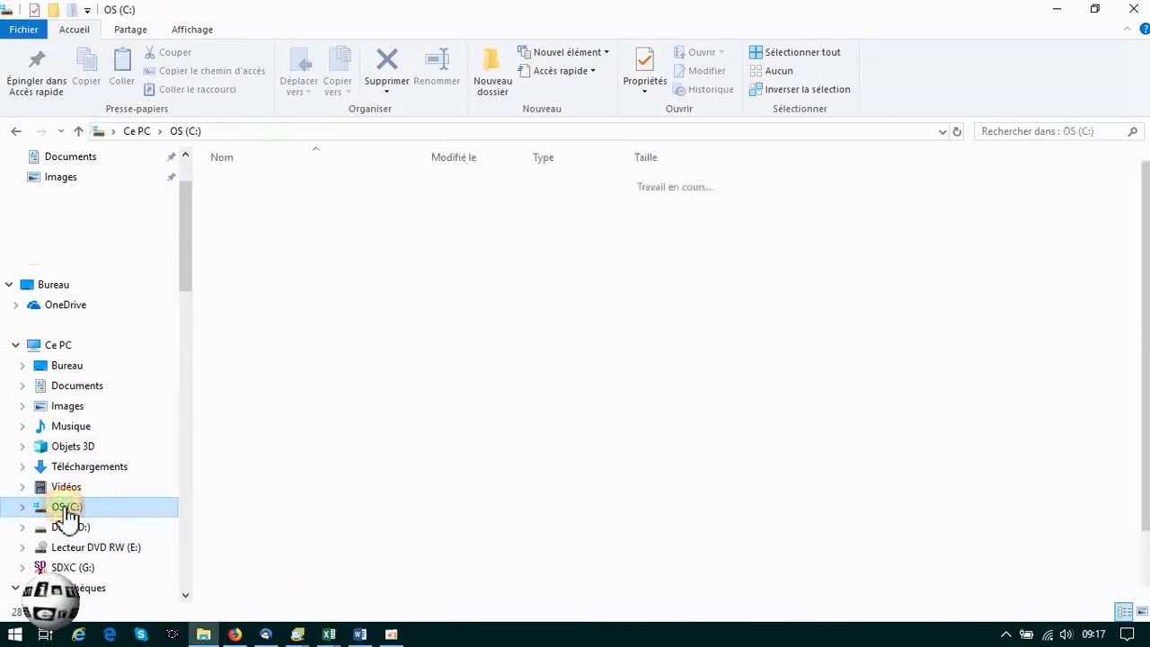
{"action": "double_click", "coordinate": [235, 499]}
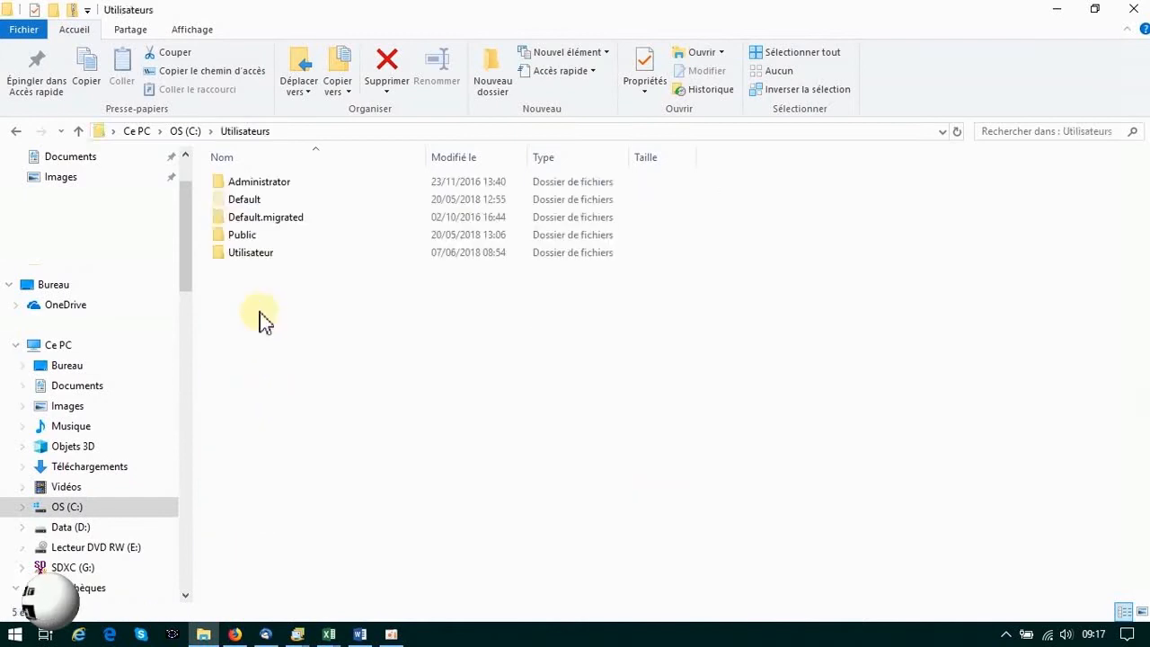
{"action": "double_click", "coordinate": [259, 254]}
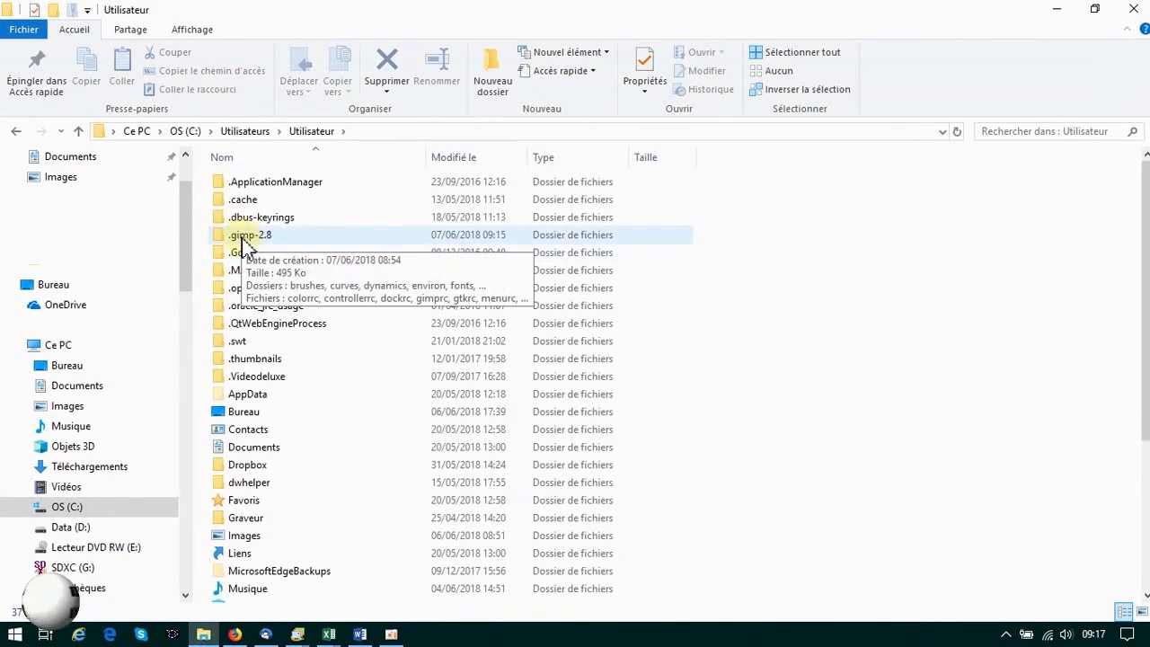
{"action": "double_click", "coordinate": [244, 238]}
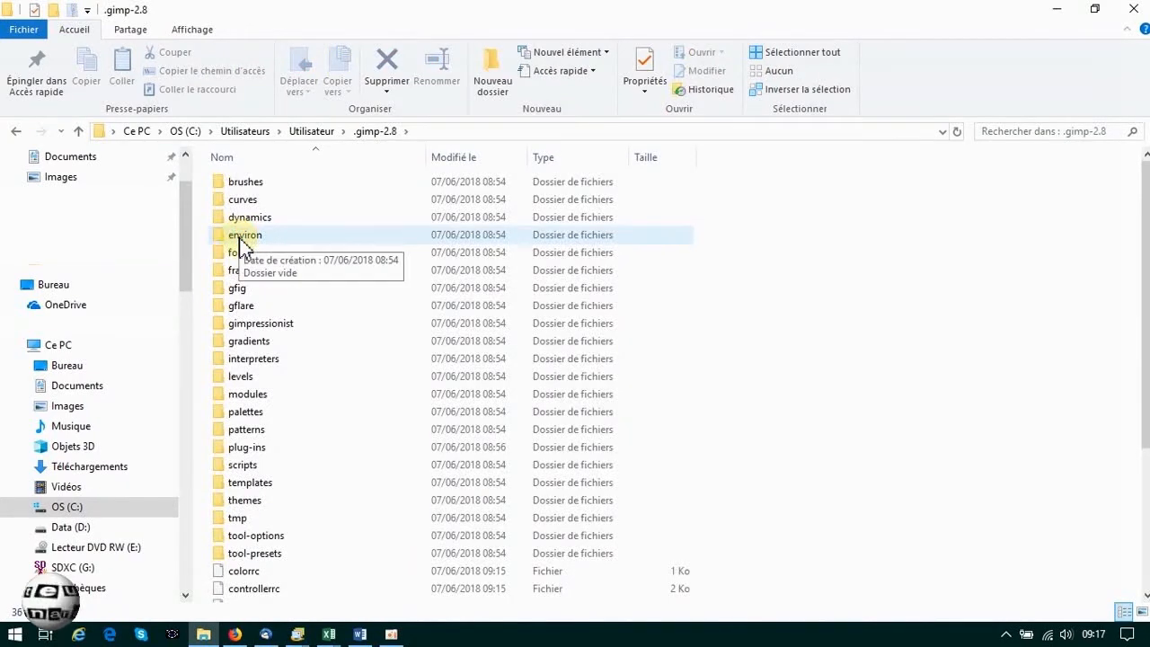
{"action": "double_click", "coordinate": [251, 447]}
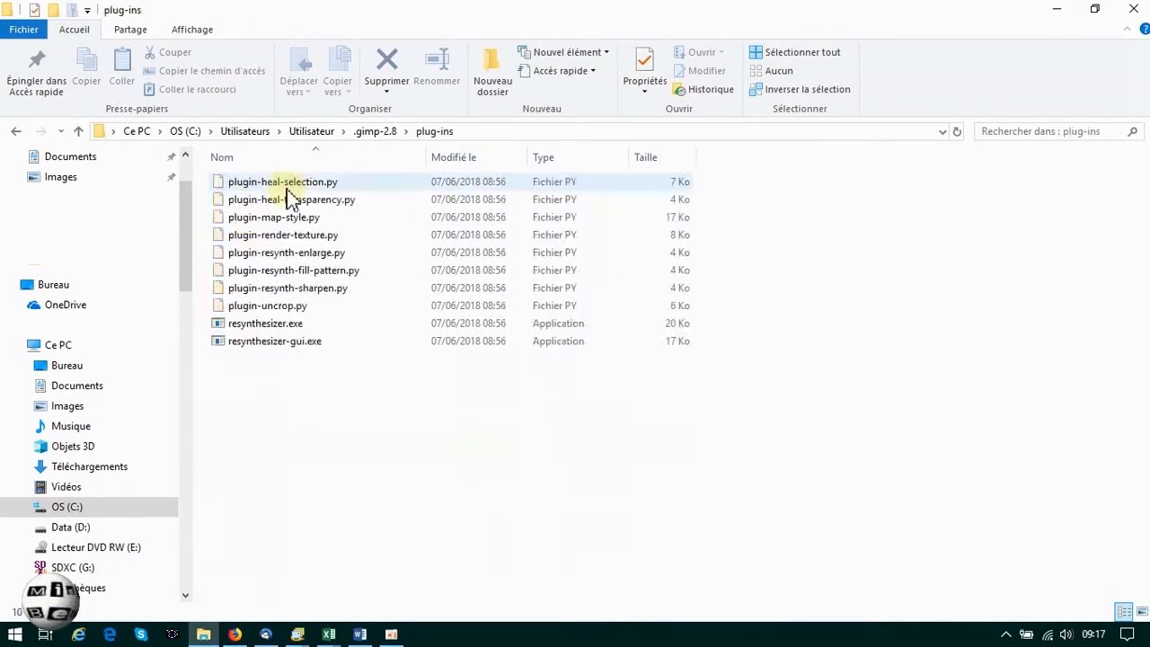
Return to the Utilisateur folder and delete the leftover .gimp-2.8 folder
{"action": "left_click", "coordinate": [311, 132]}
{"action": "right_click", "coordinate": [258, 245]}
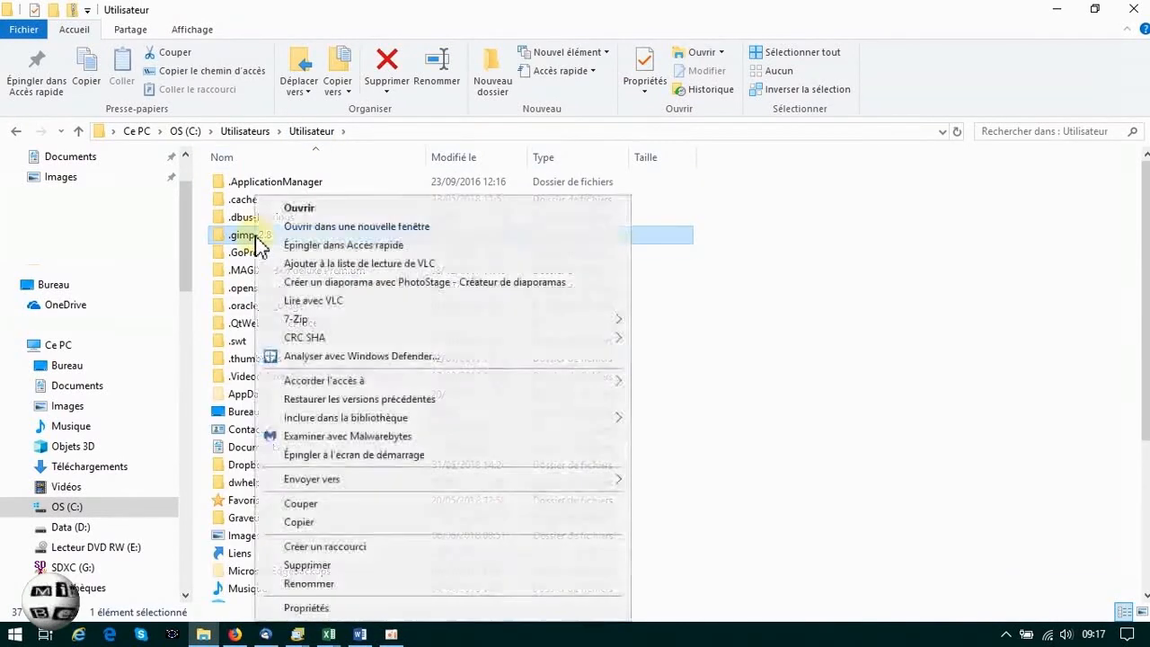
{"action": "left_click", "coordinate": [309, 566]}
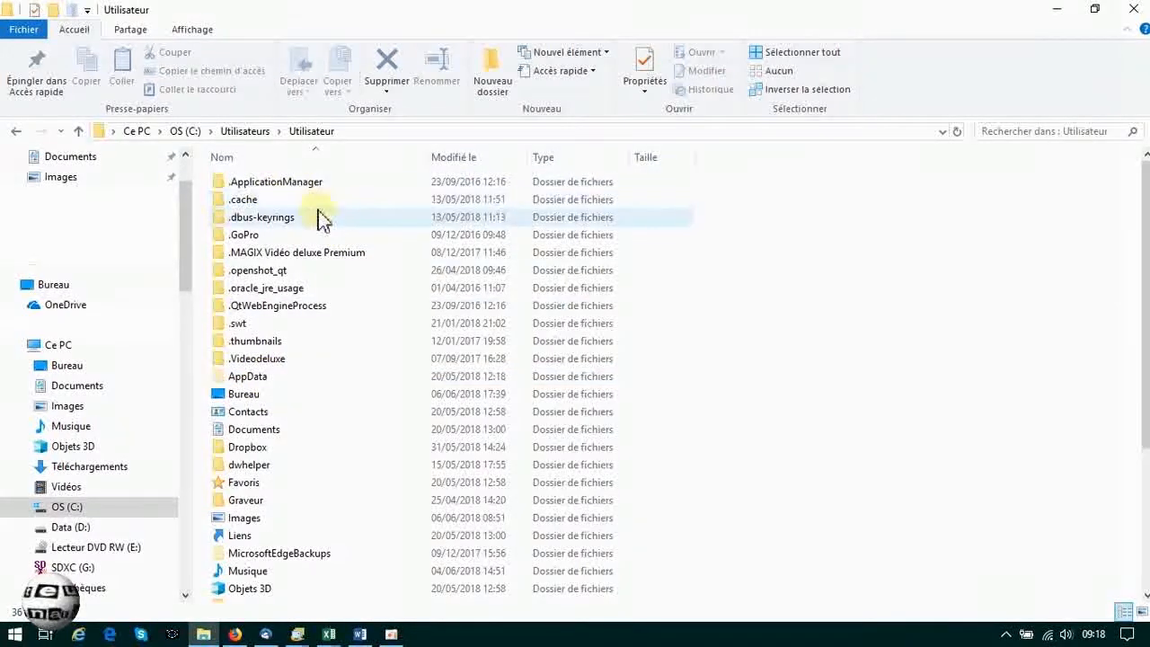
Switch to Firefox and download the GIMP 2.10.2 Windows installer directly from gimp.org, saving gimp-2.10.2-setup.exe
{"action": "left_click", "coordinate": [235, 634]}
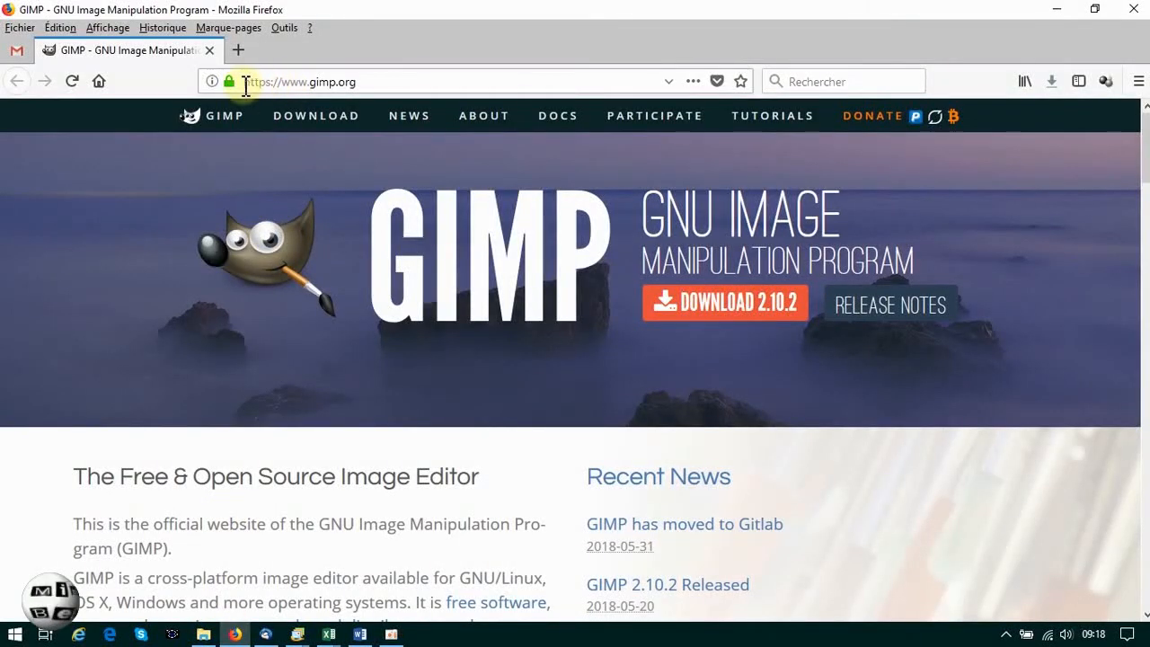
{"action": "left_click", "coordinate": [359, 80]}
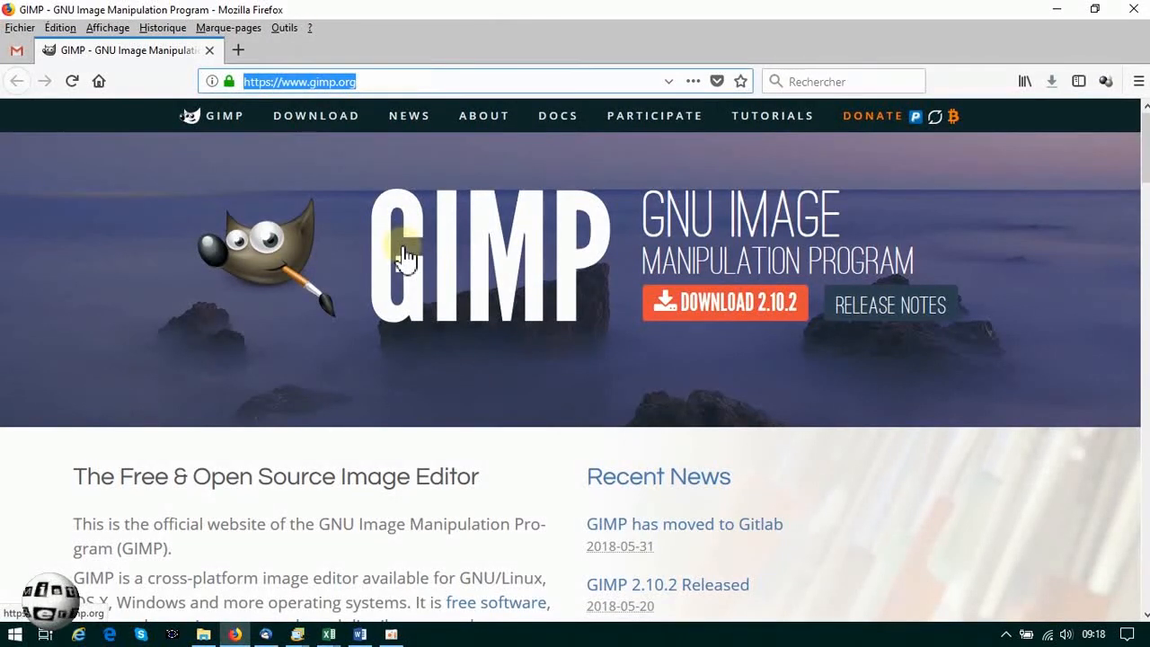
{"action": "left_click", "coordinate": [739, 307]}
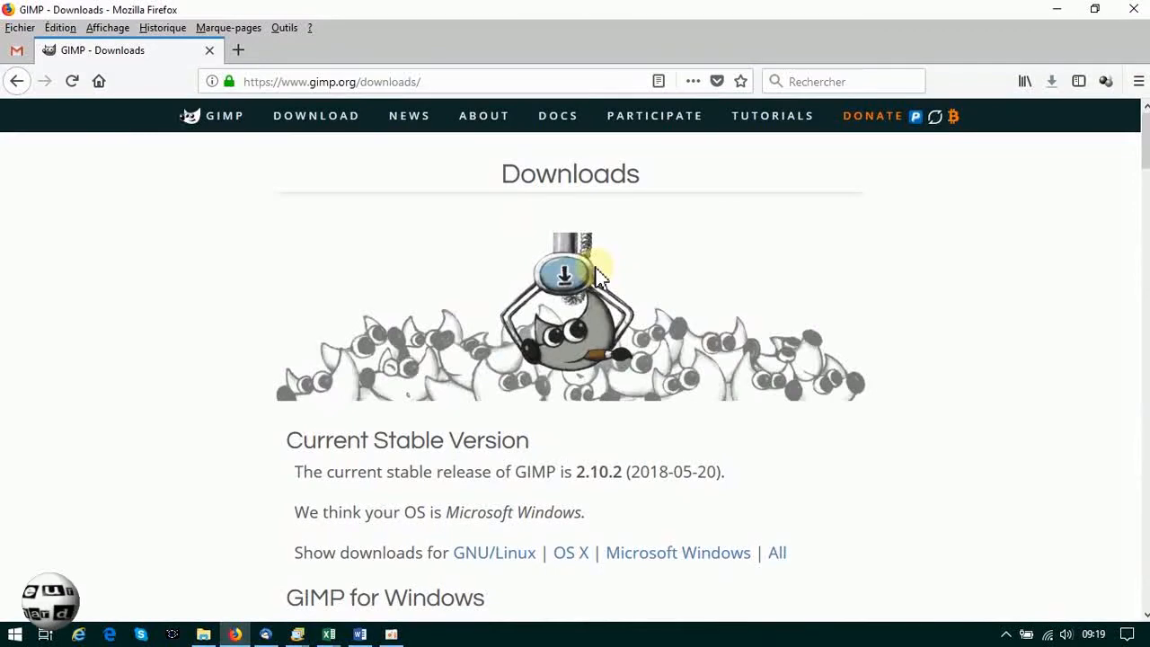
{"action": "scroll", "coordinate": [600, 277], "scroll_direction": "down", "scroll_amount": 5}
{"action": "left_click", "coordinate": [709, 199]}
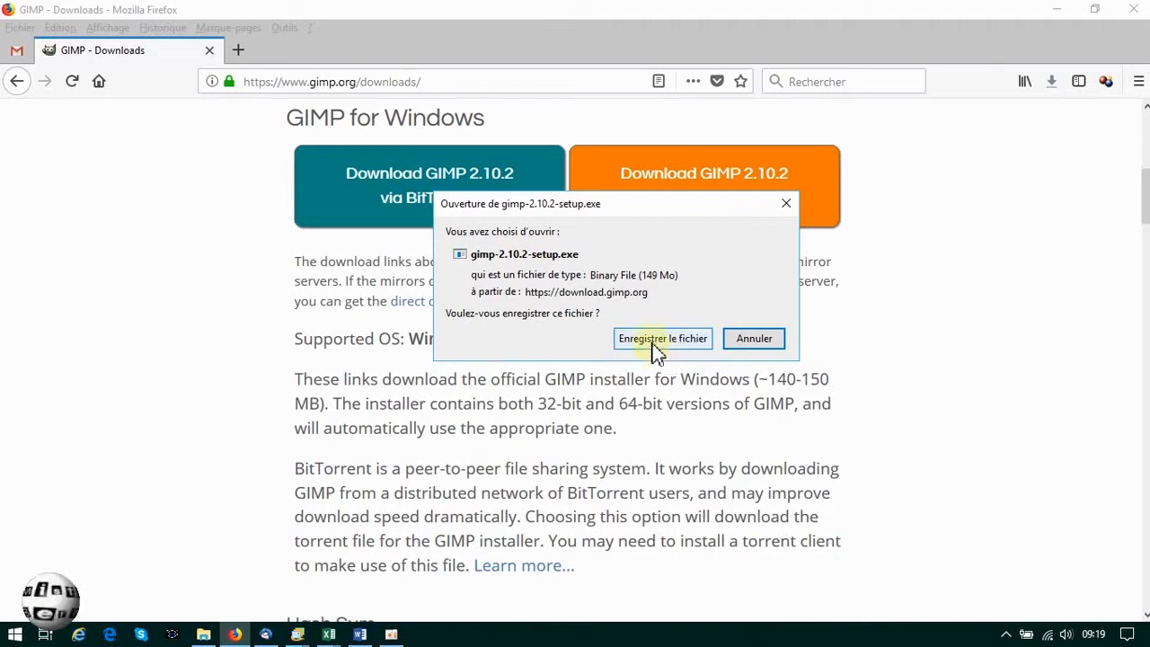
{"action": "left_click", "coordinate": [654, 345]}
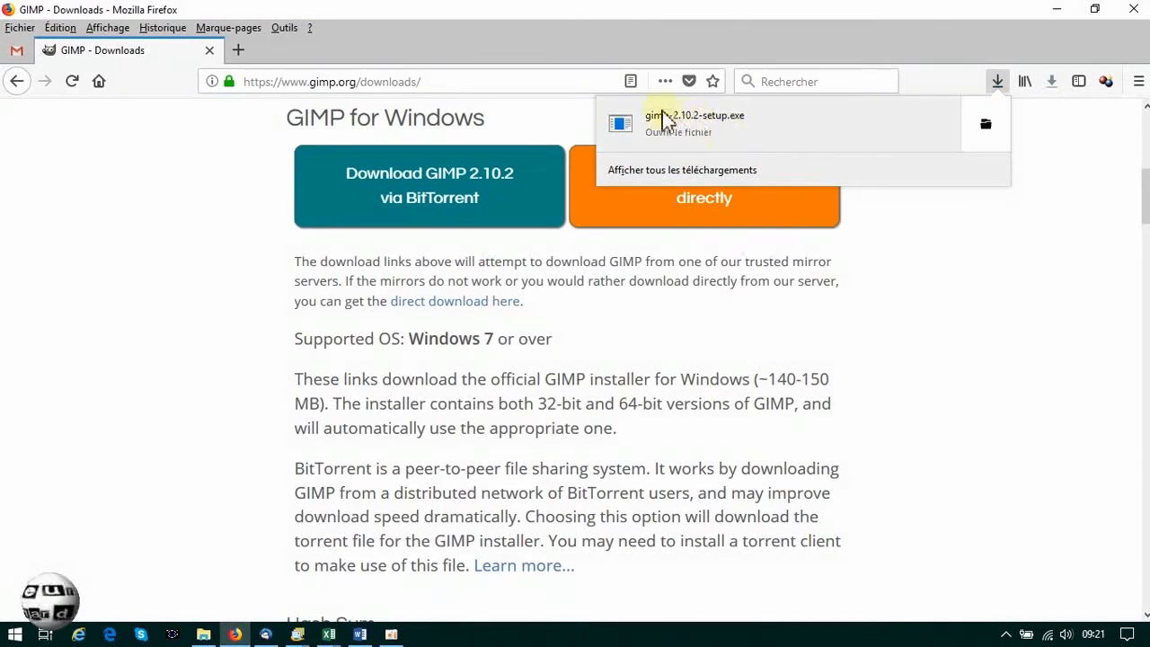
Run gimp-2.10.2-setup.exe and install GIMP with French as the setup language, without customizing the installation
{"action": "left_click", "coordinate": [683, 121]}
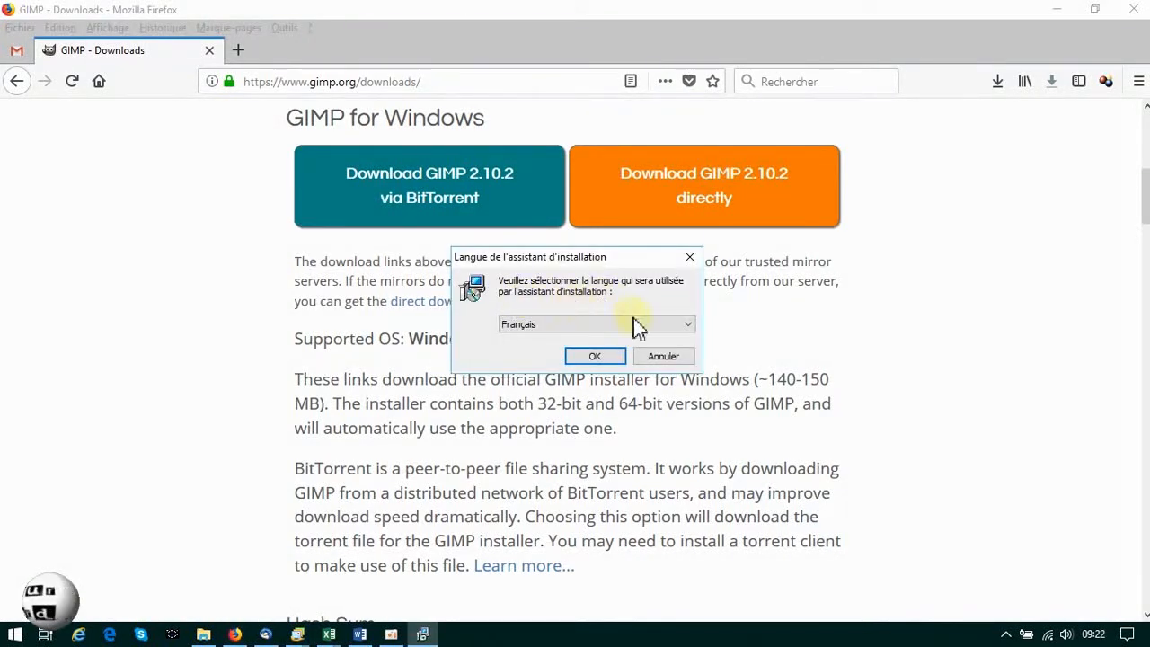
{"action": "left_click", "coordinate": [596, 356]}
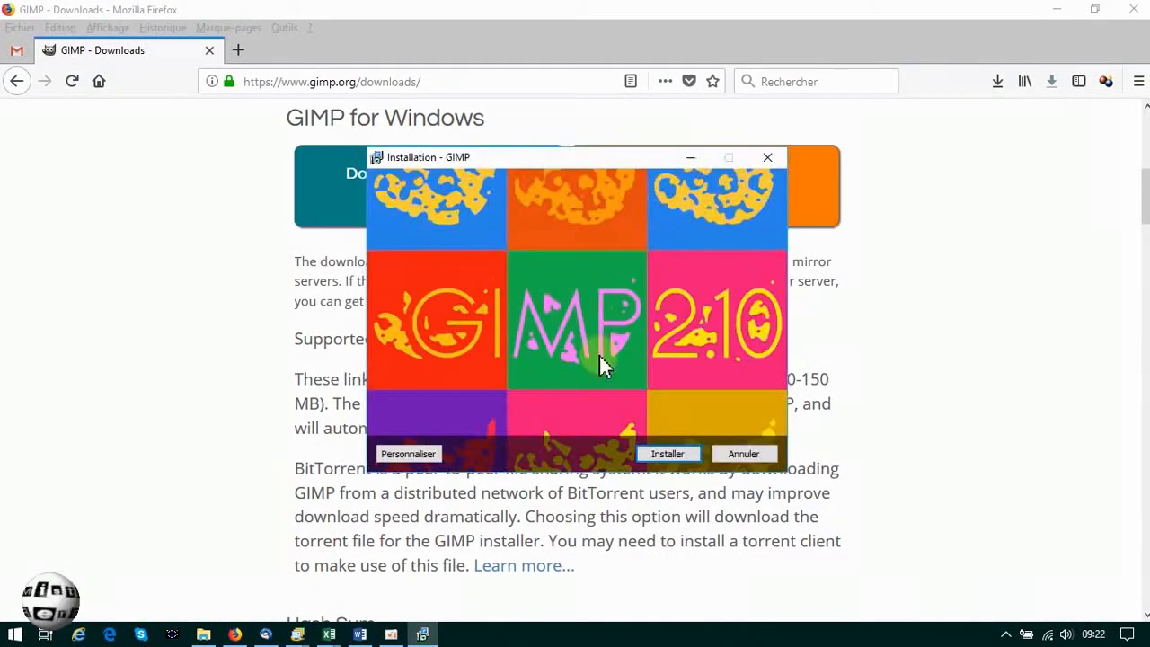
{"action": "left_click", "coordinate": [668, 454]}
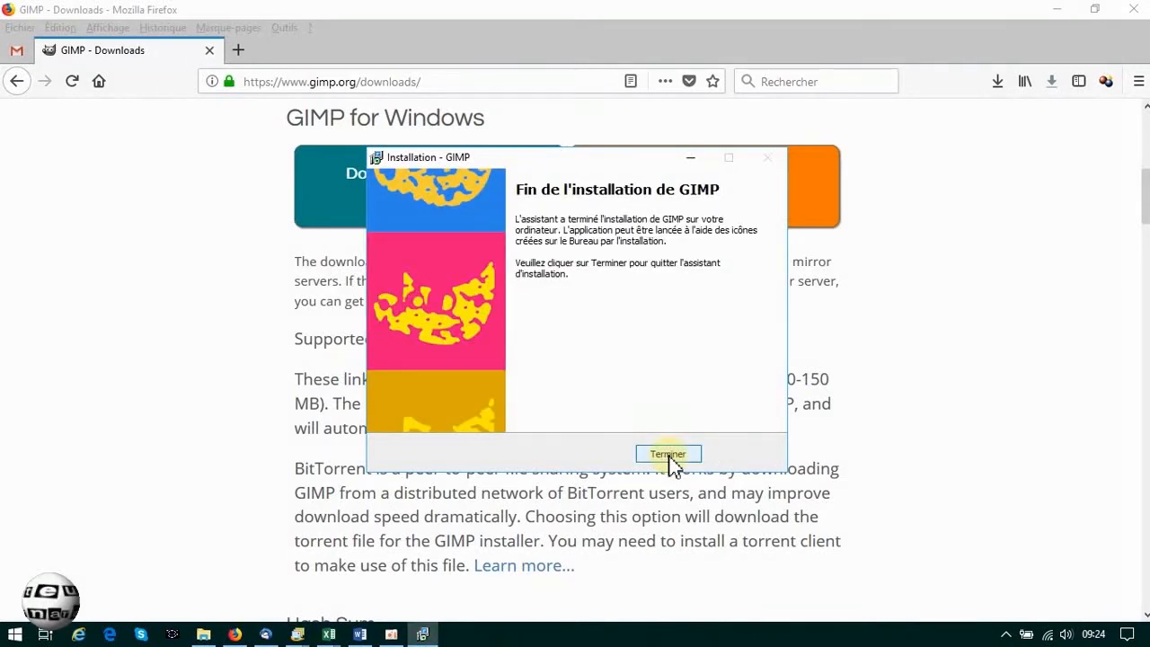
{"action": "left_click", "coordinate": [667, 454]}
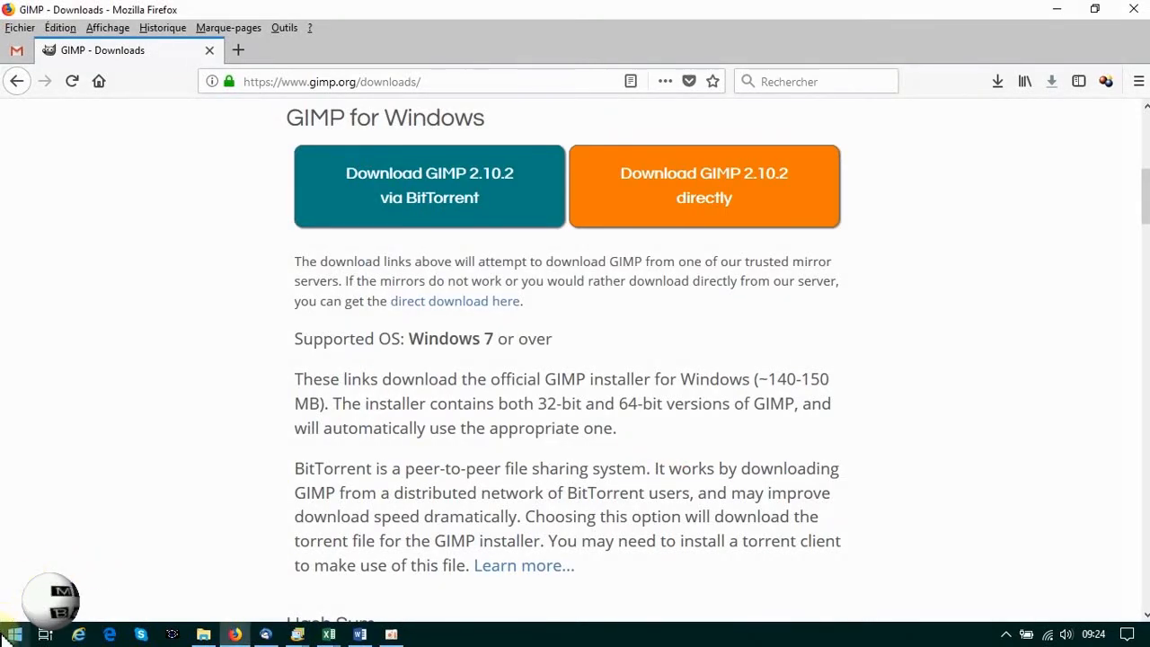
Launch the newly installed GIMP 2, dismiss the twain.exe error and maximize the program window
{"action": "left_click", "coordinate": [13, 633]}
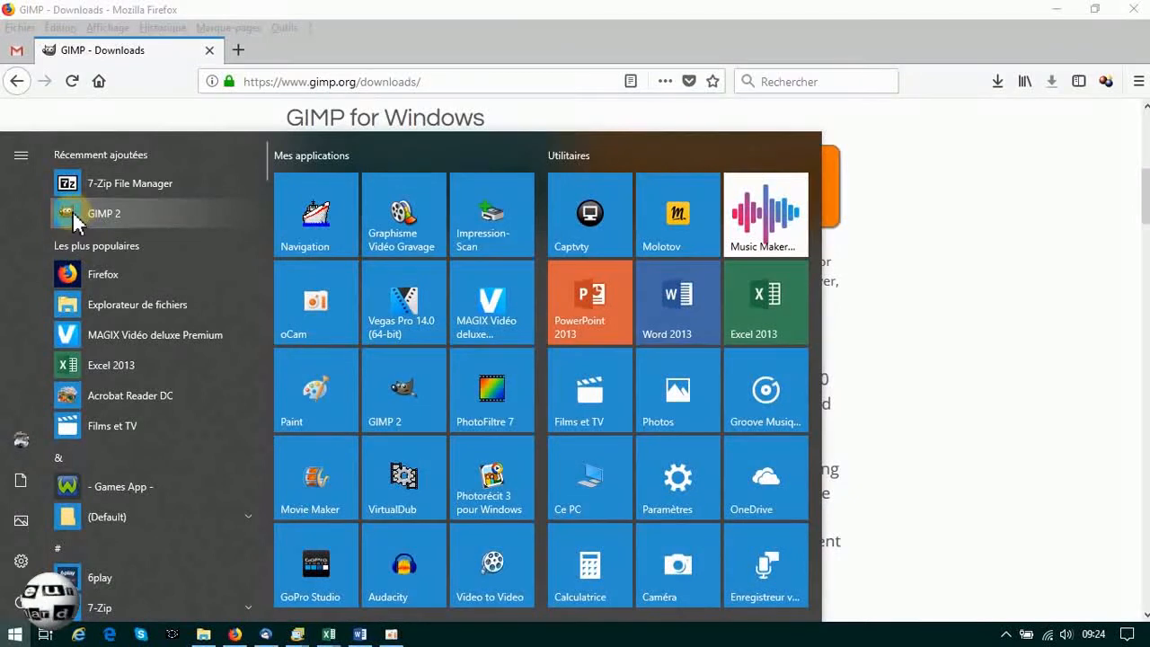
{"action": "left_click", "coordinate": [81, 218]}
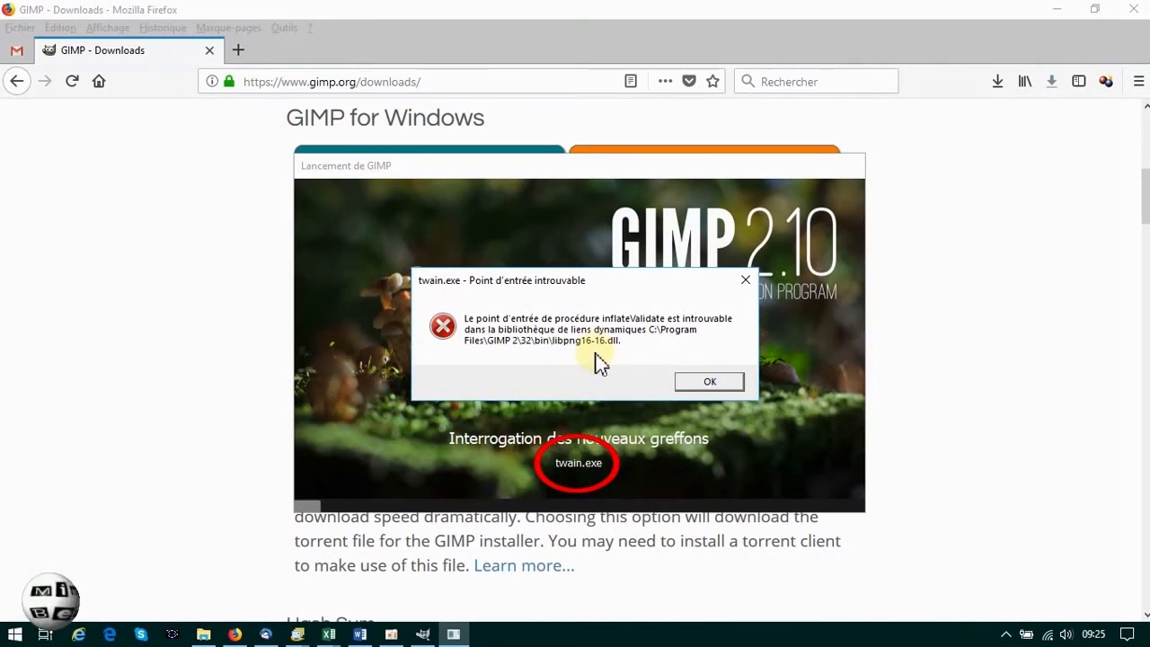
{"action": "left_click", "coordinate": [722, 386]}
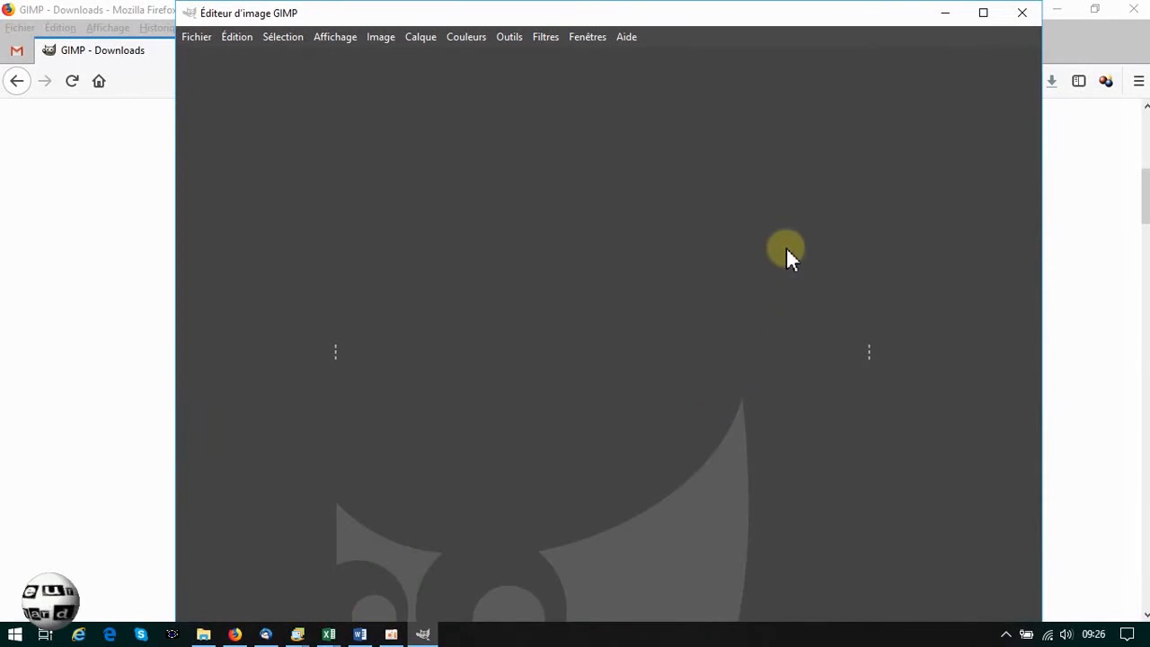
{"action": "left_click", "coordinate": [983, 14]}
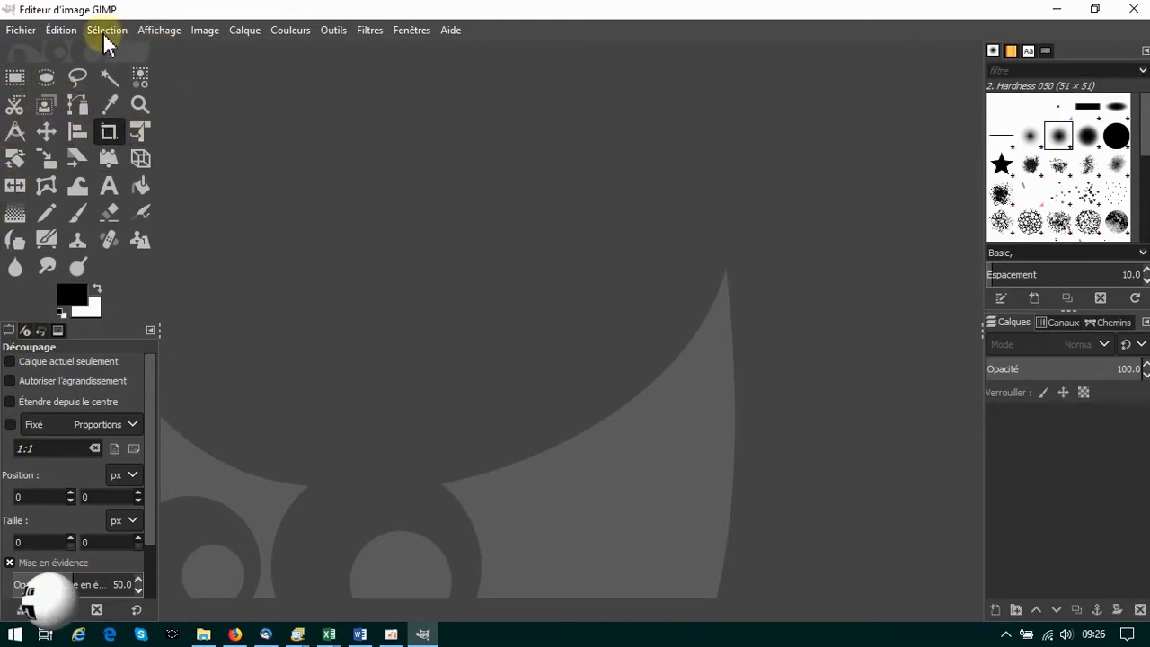
Select the Gray interface theme in GIMP's preferences
{"action": "left_click", "coordinate": [55, 33]}
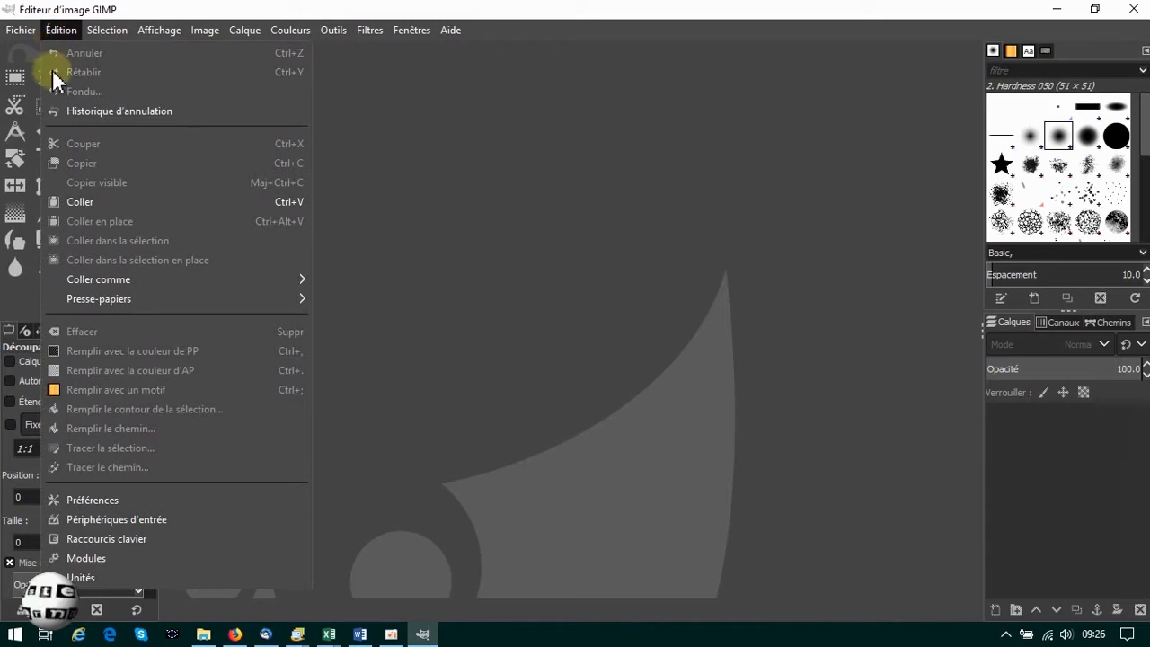
{"action": "left_click", "coordinate": [86, 499]}
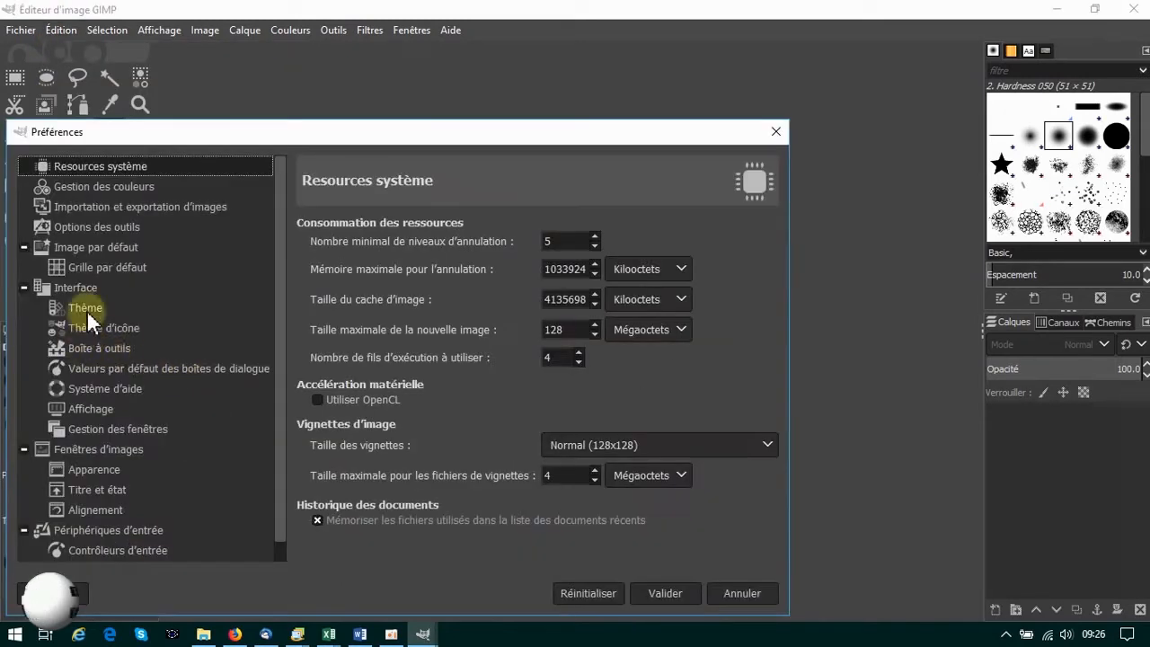
{"action": "left_click", "coordinate": [77, 308]}
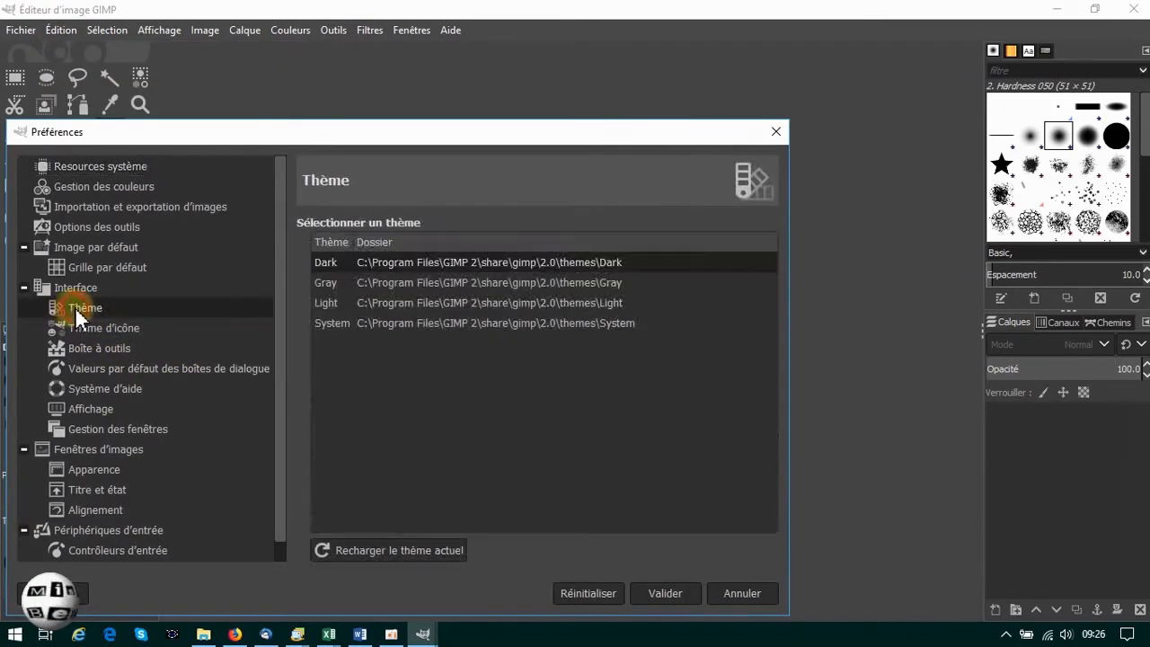
{"action": "left_click", "coordinate": [324, 283]}
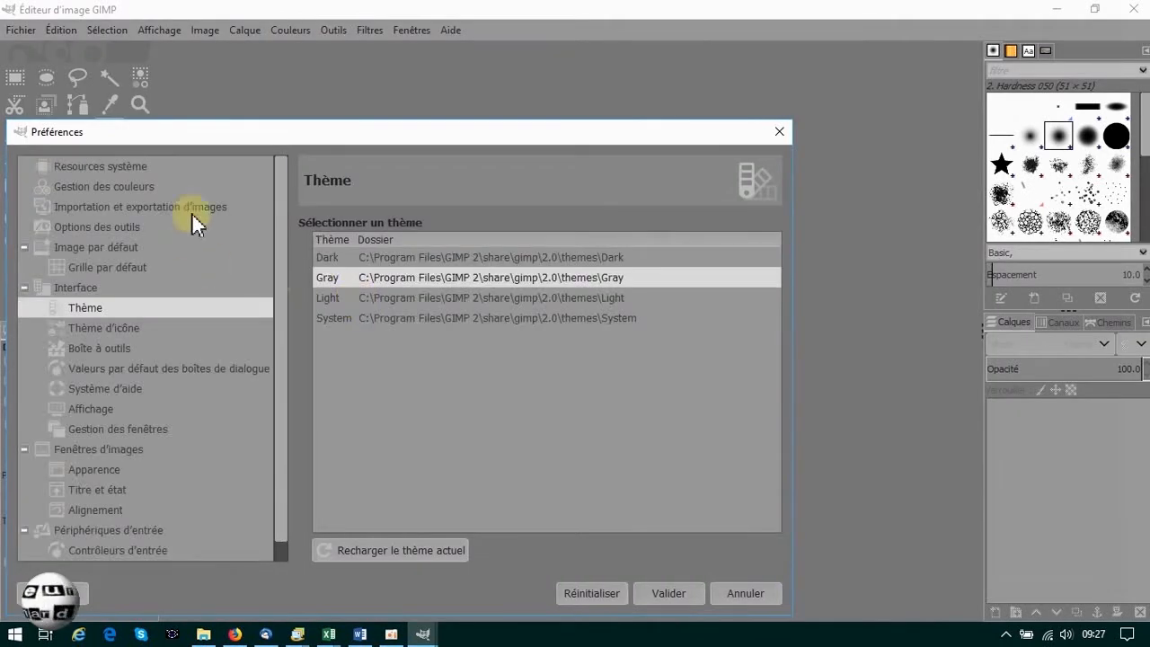
Try the Light and System interface themes, and settle on the Dark theme
{"action": "left_click", "coordinate": [334, 297]}
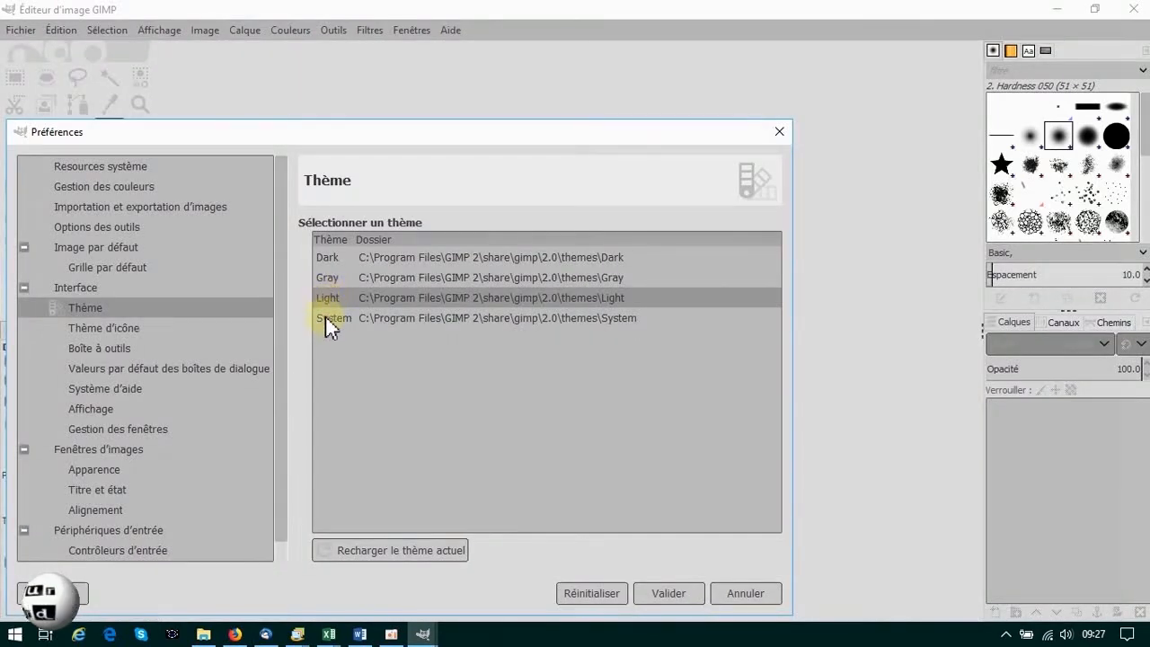
{"action": "left_click", "coordinate": [325, 318]}
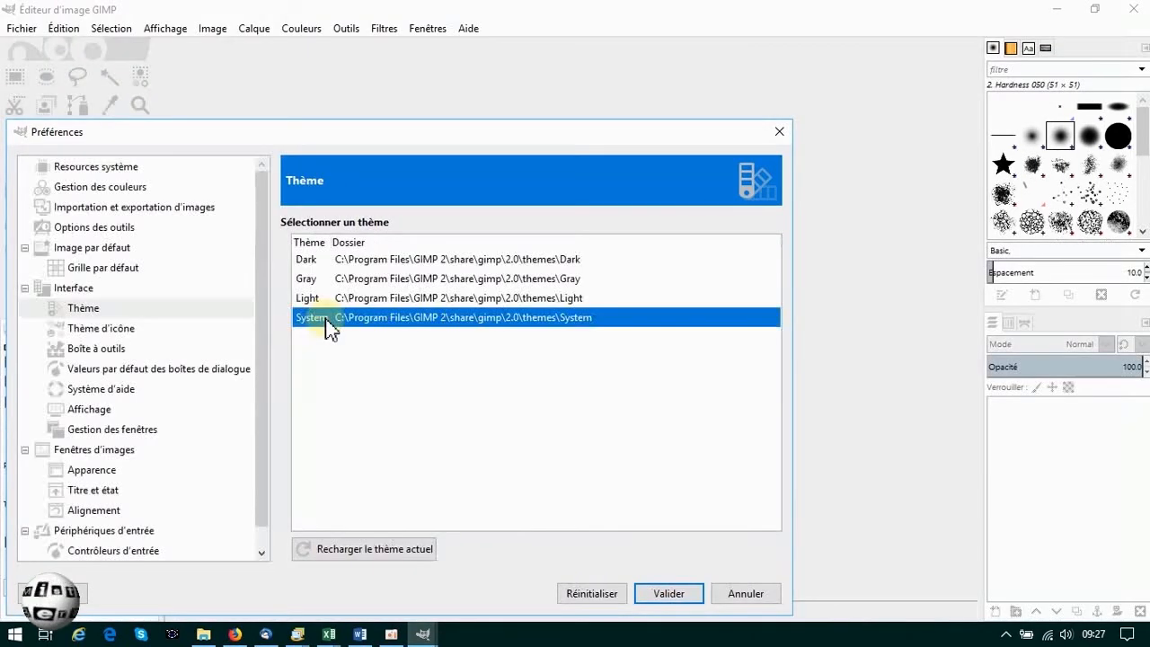
{"action": "left_click", "coordinate": [306, 259]}
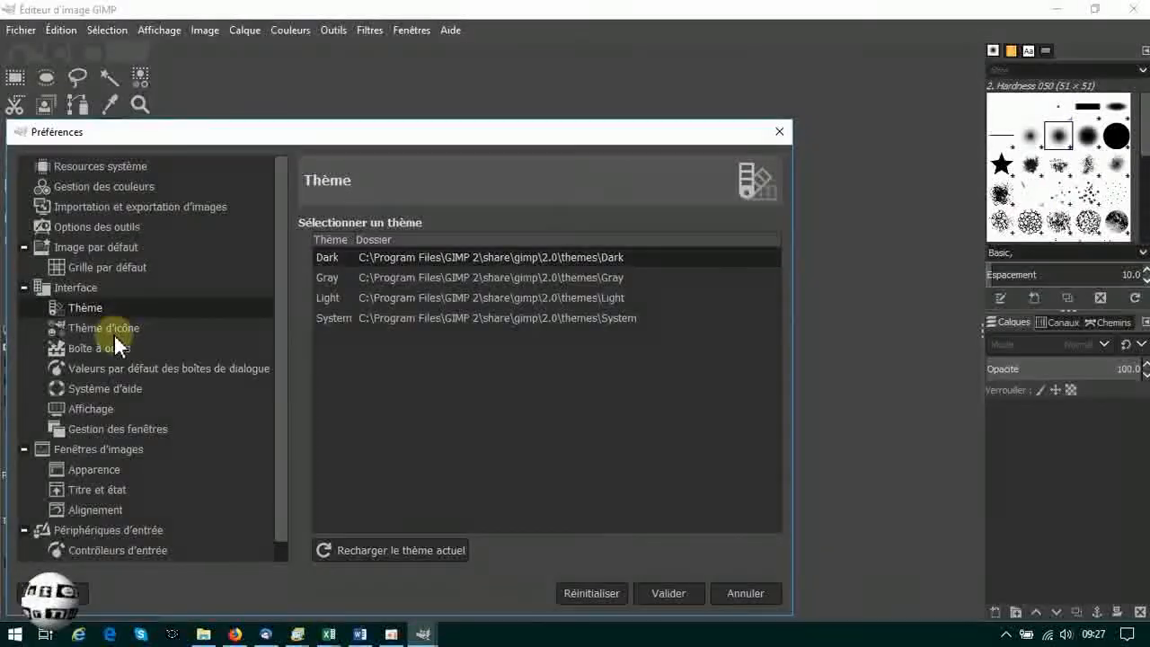
Move the preferences window clear of the toolbox, try the Color icon theme and choose the Legacy icon theme
{"action": "left_click", "coordinate": [113, 331]}
{"action": "left_click_drag", "start_coordinate": [294, 135], "coordinate": [494, 40]}
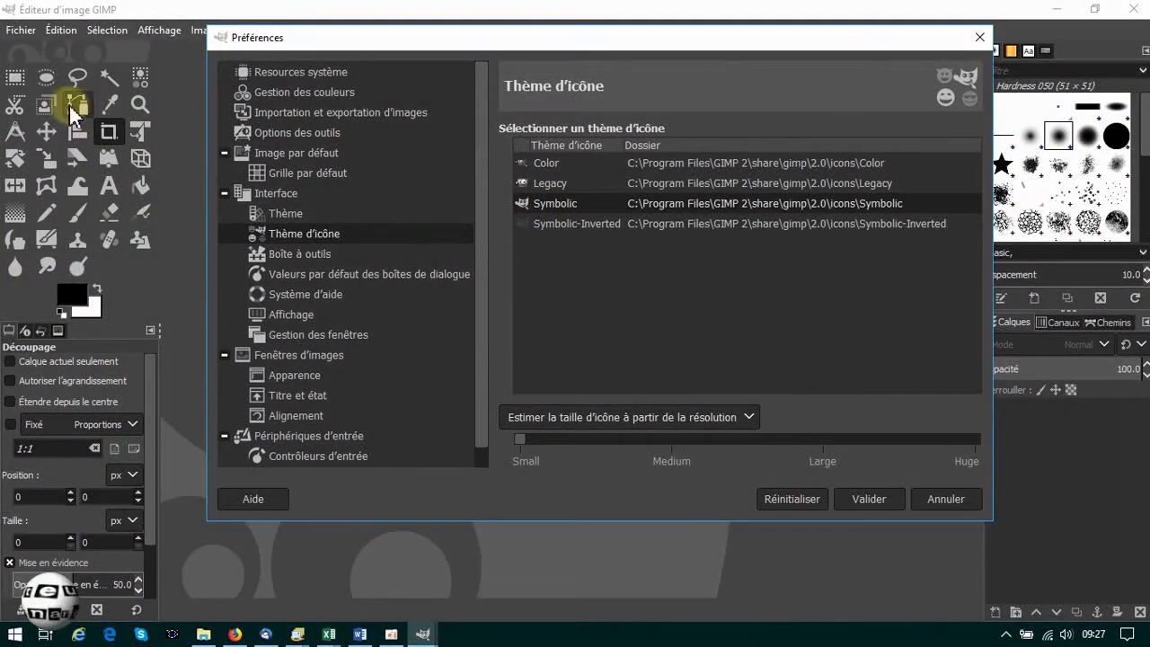
{"action": "left_click", "coordinate": [557, 167]}
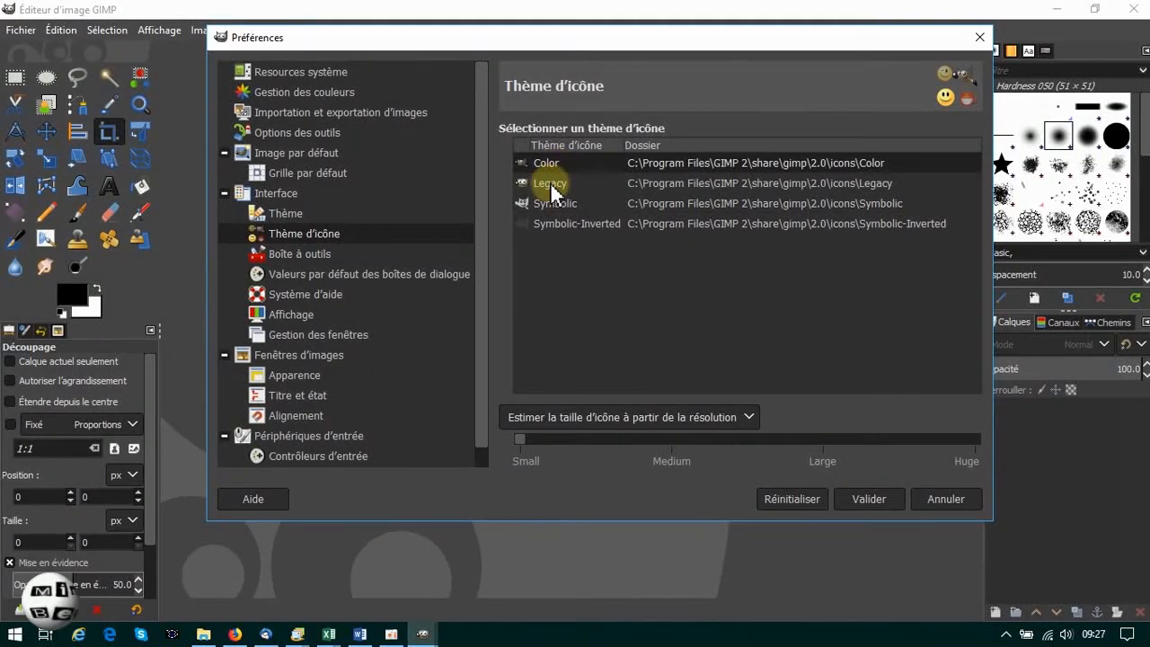
{"action": "left_click", "coordinate": [552, 185]}
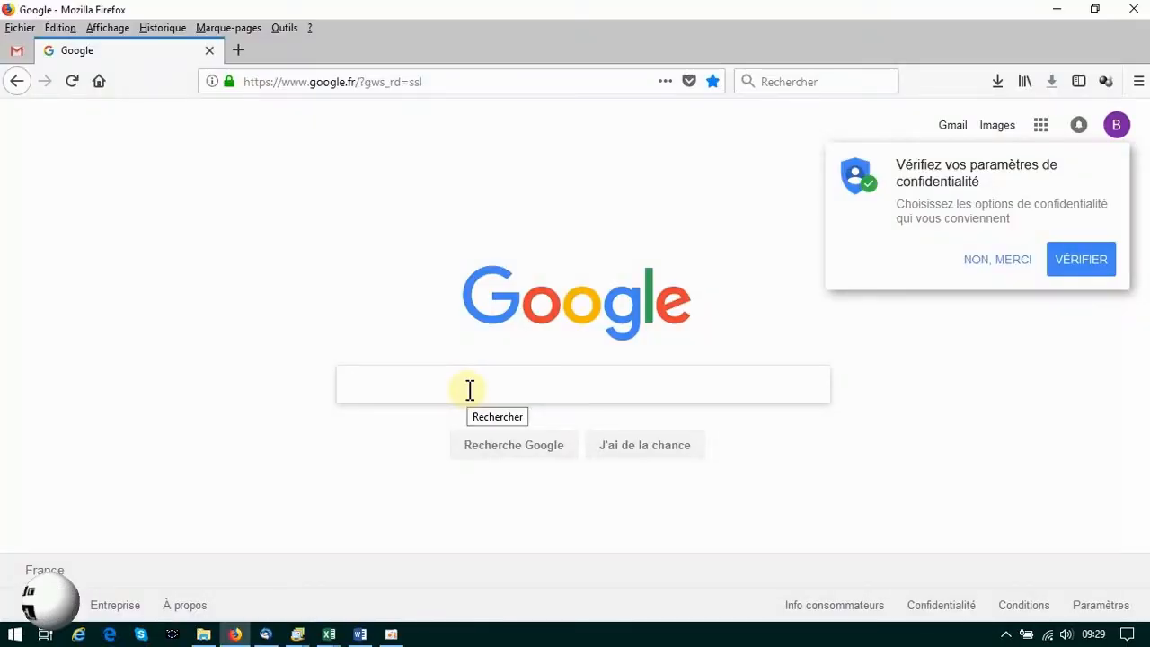
In Firefox, search Google for libpng16-16.dll and open its DLLme.com download page
{"action": "type", "text": "li"}
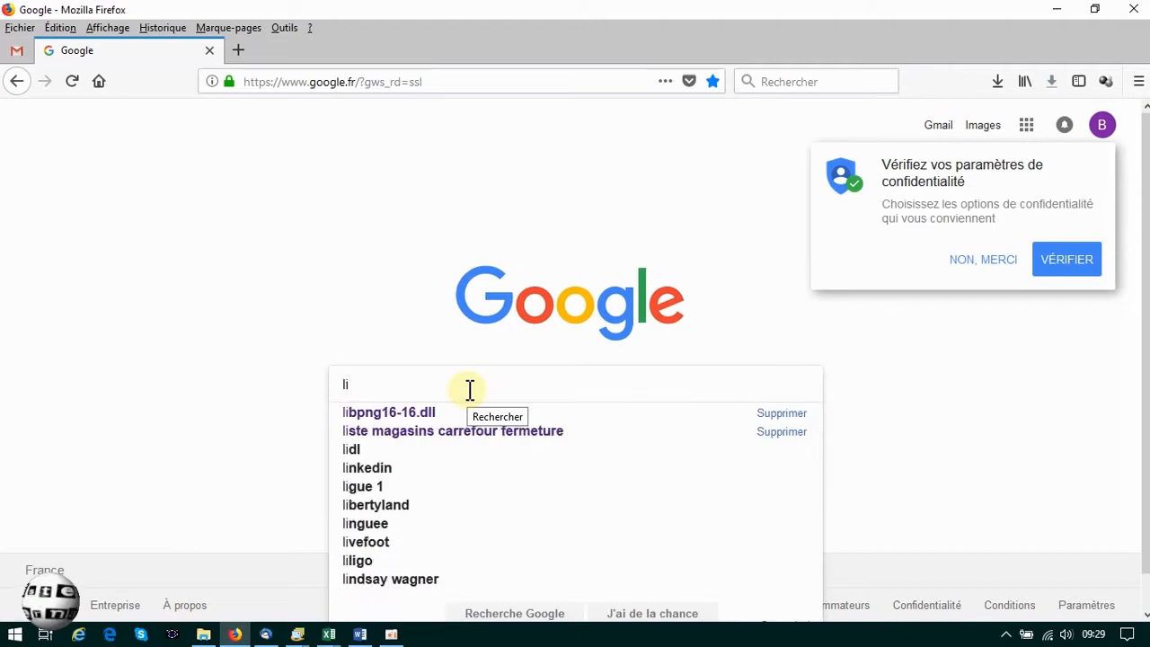
{"action": "type", "text": "bpng"}
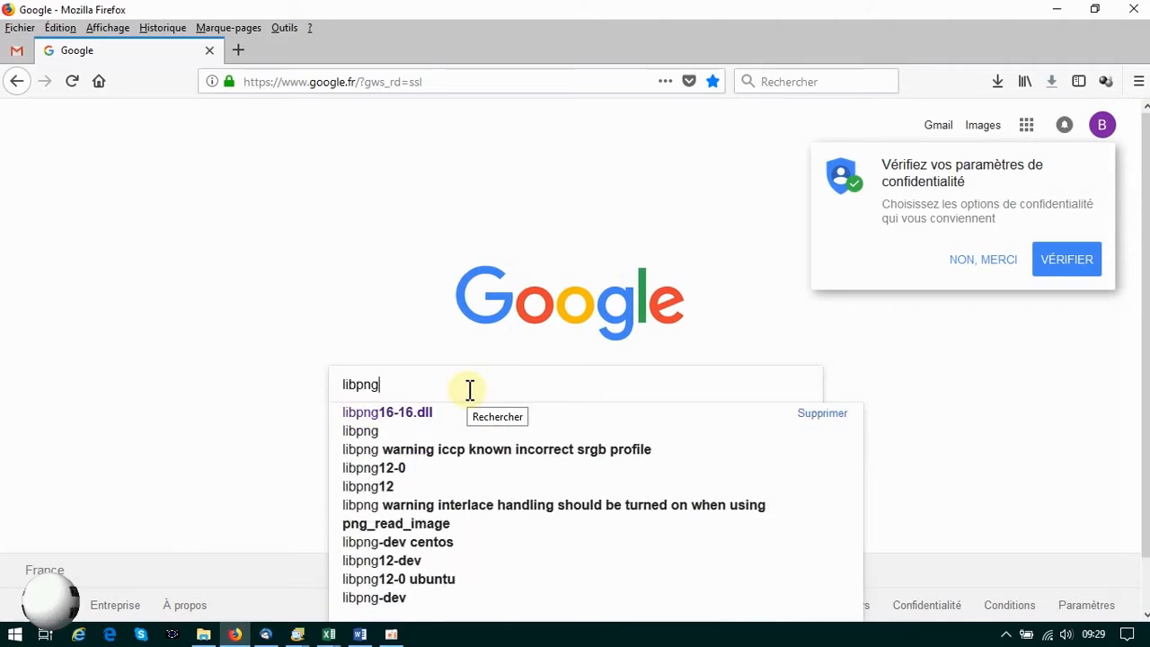
{"action": "left_click", "coordinate": [403, 415]}
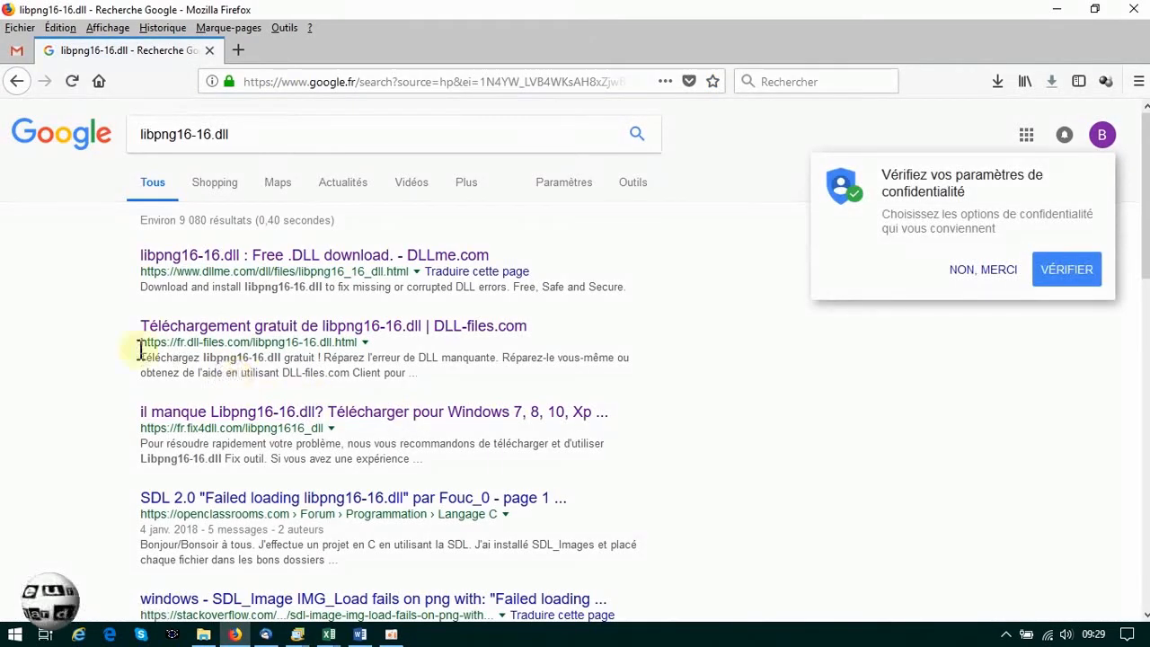
{"action": "left_click", "coordinate": [149, 258]}
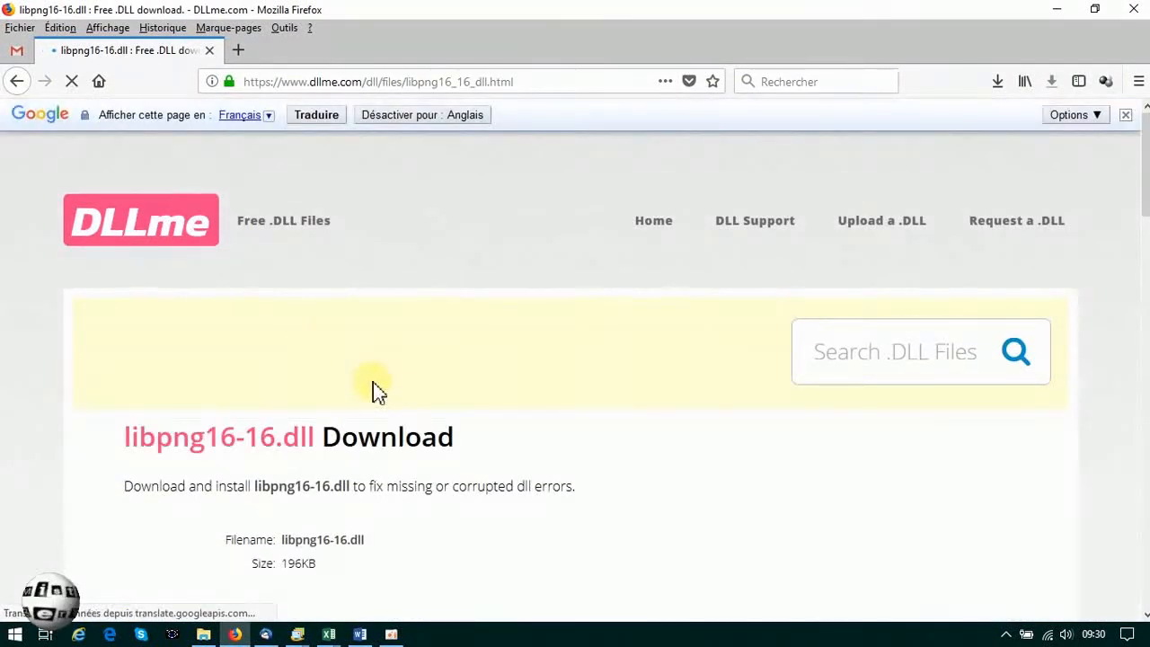
Request the libpng16-16.dll download, enter the captcha text and download the zipped DLL
{"action": "scroll", "coordinate": [372, 390], "scroll_direction": "down", "scroll_amount": 2}
{"action": "scroll", "coordinate": [378, 392], "scroll_direction": "down", "scroll_amount": 1}
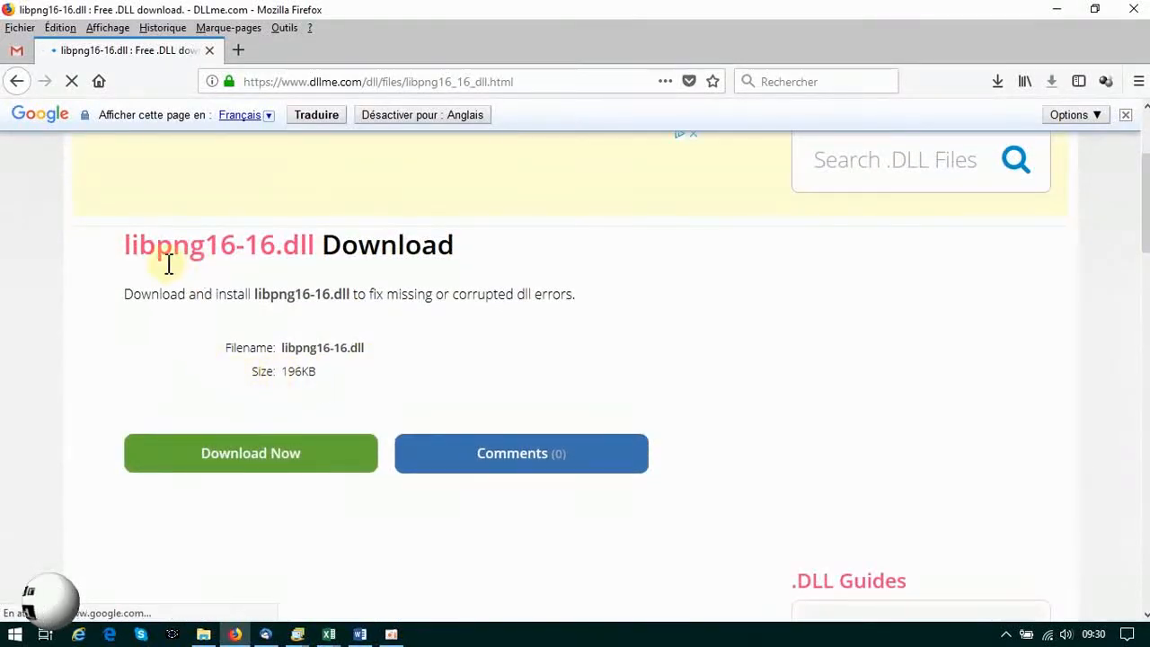
{"action": "left_click", "coordinate": [276, 458]}
{"action": "left_click", "coordinate": [369, 543]}
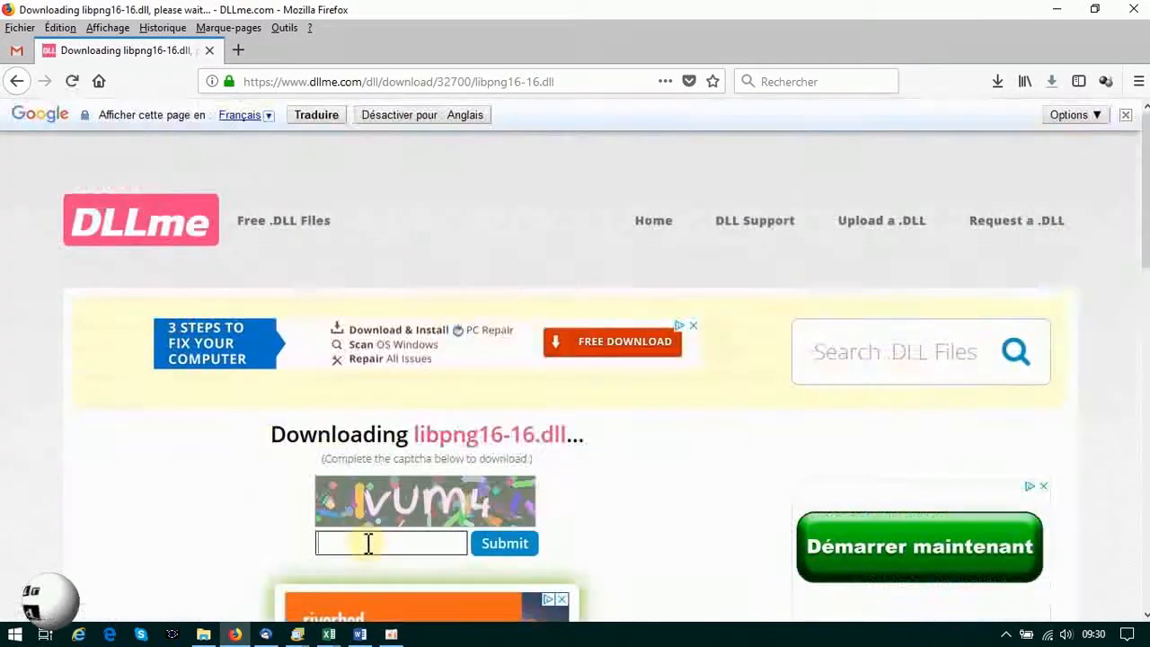
{"action": "type", "text": "vum4"}
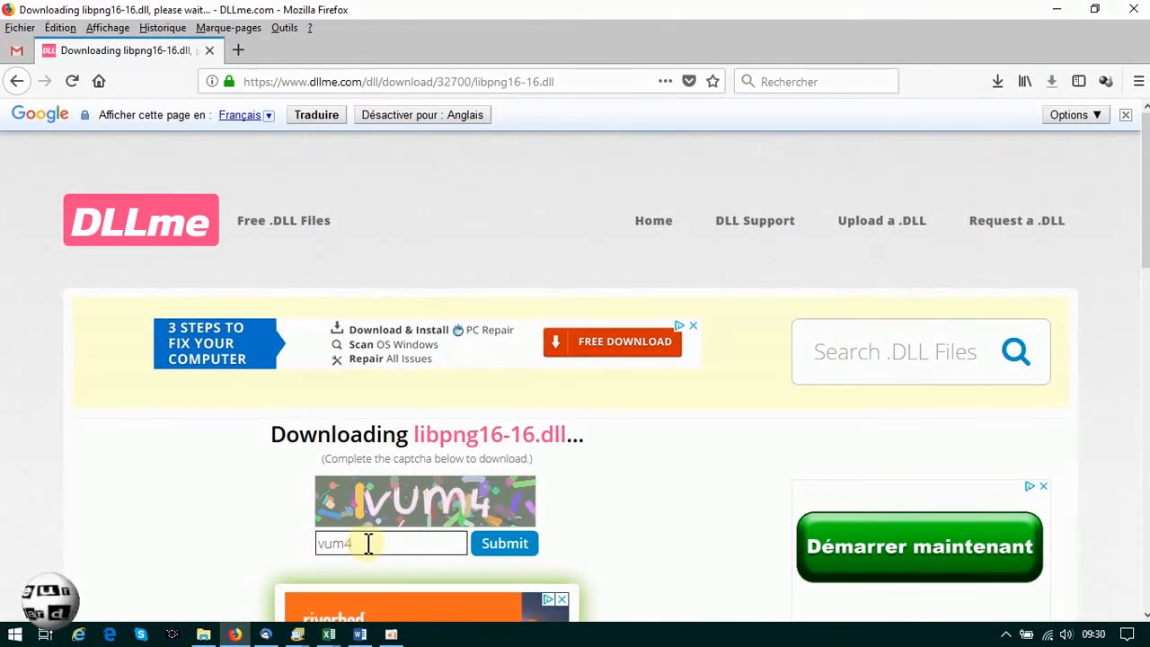
{"action": "left_click", "coordinate": [518, 550]}
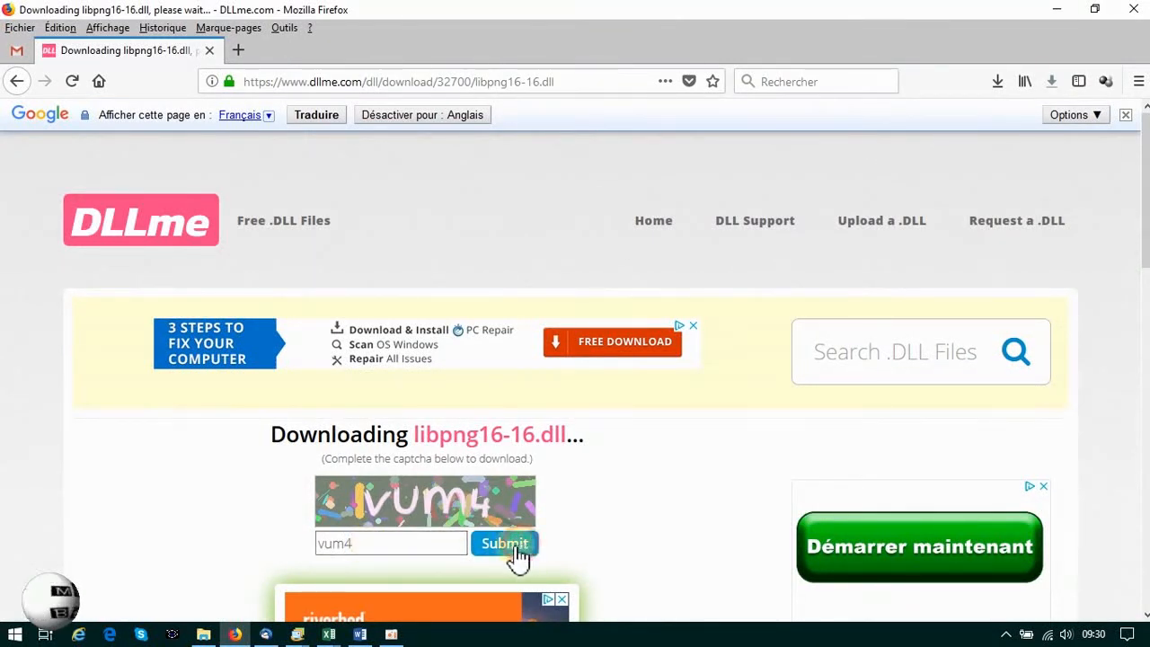
{"action": "left_click", "coordinate": [458, 377]}
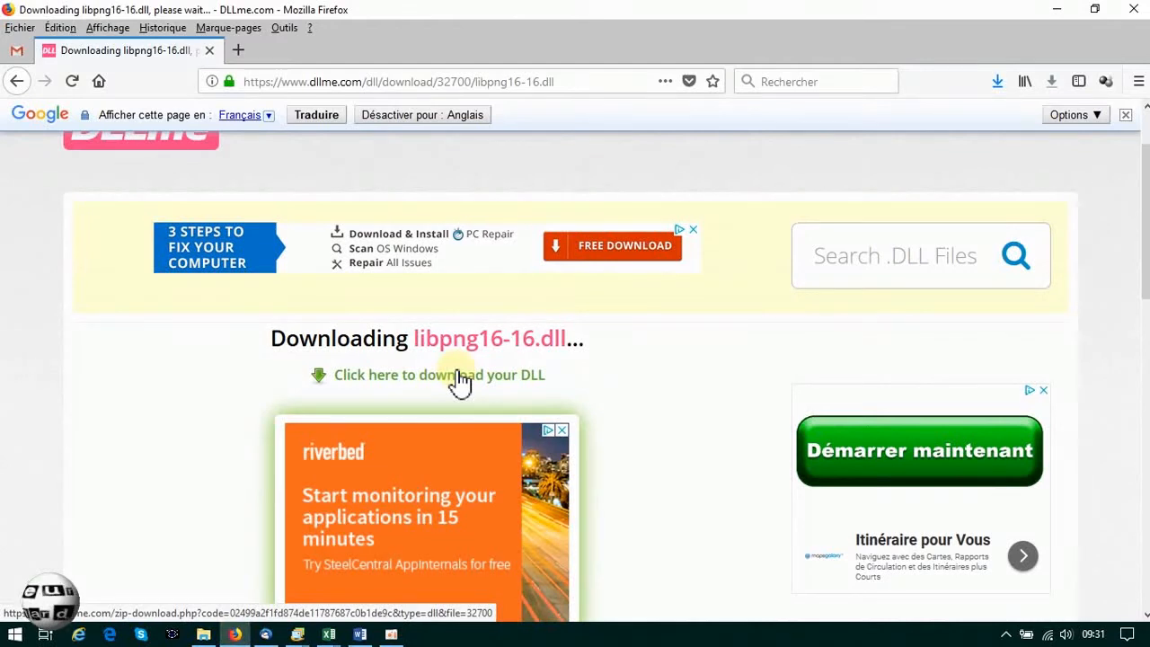
Open the downloaded libpng16-16(2).zip archive and copy libpng16-16.dll from it
{"action": "left_click", "coordinate": [997, 83]}
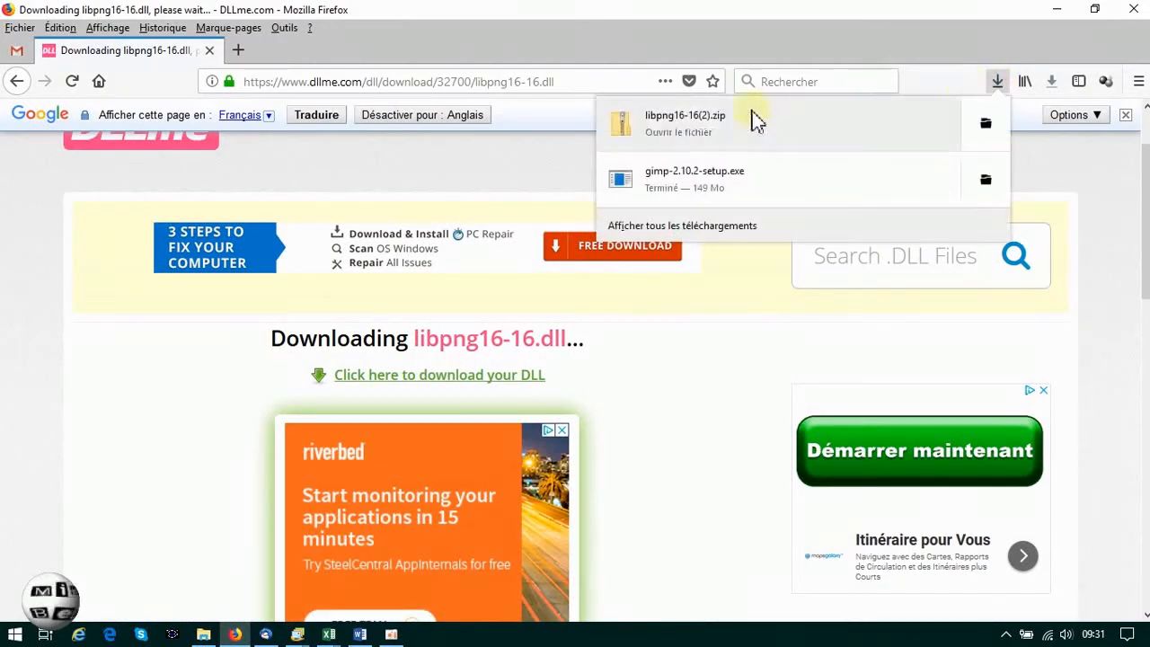
{"action": "left_click", "coordinate": [685, 122]}
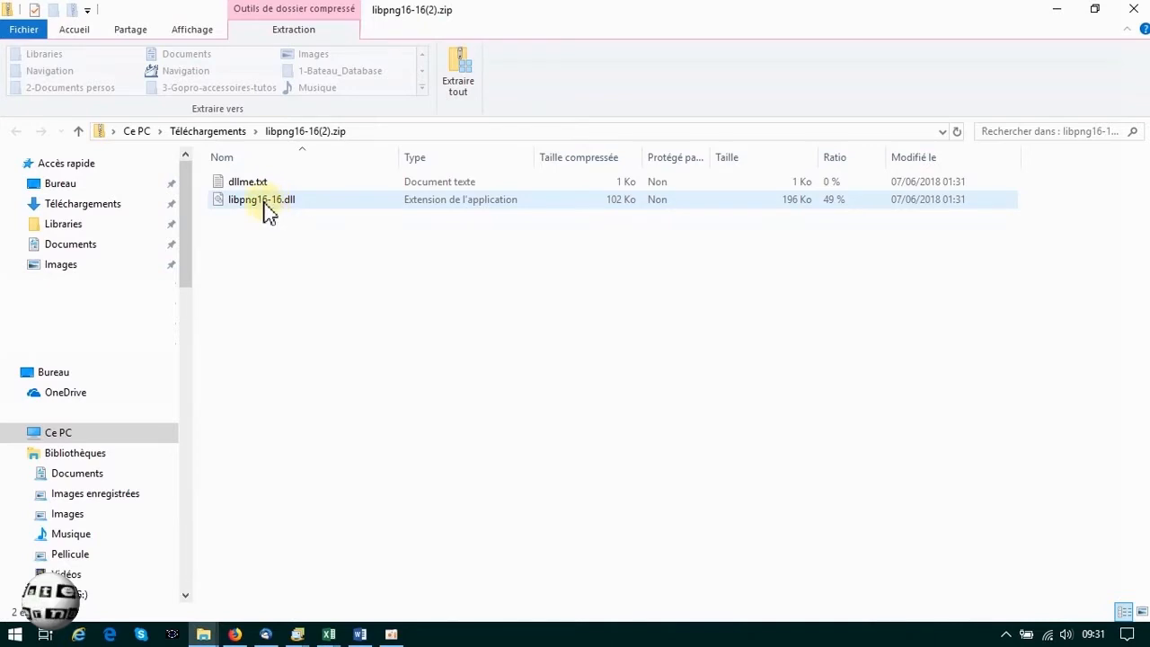
{"action": "right_click", "coordinate": [266, 207]}
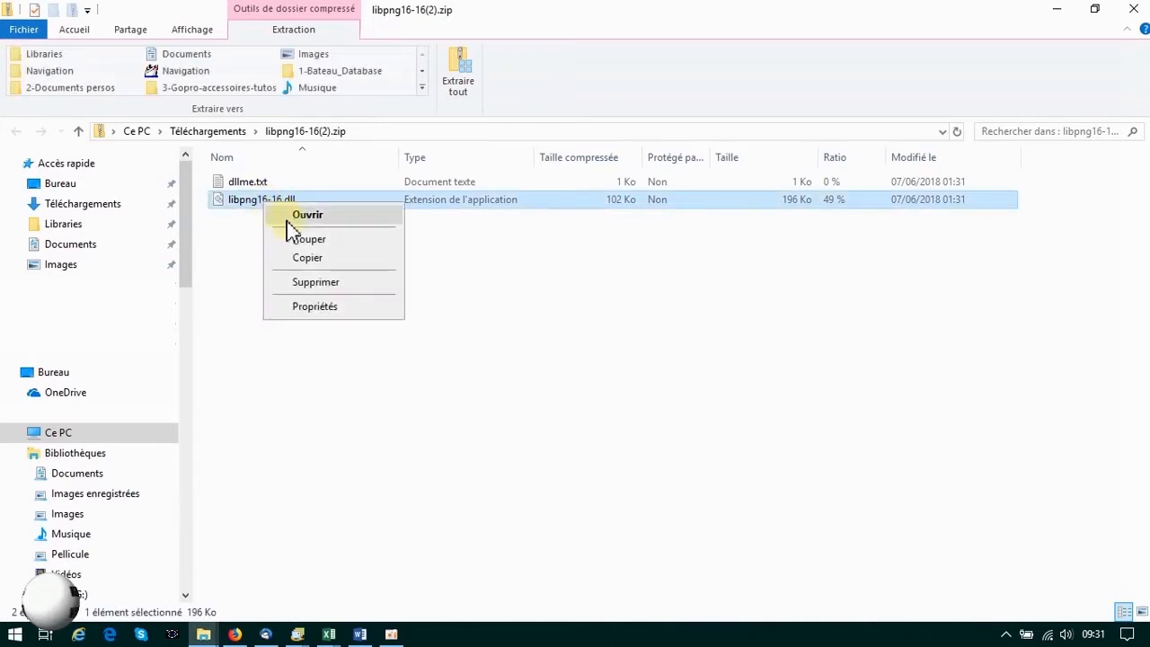
{"action": "left_click", "coordinate": [303, 259]}
Browse on drive C: to Programmes\GIMP 2\32\bin and locate its existing libpng16-16.dll file
{"action": "left_click", "coordinate": [50, 432]}
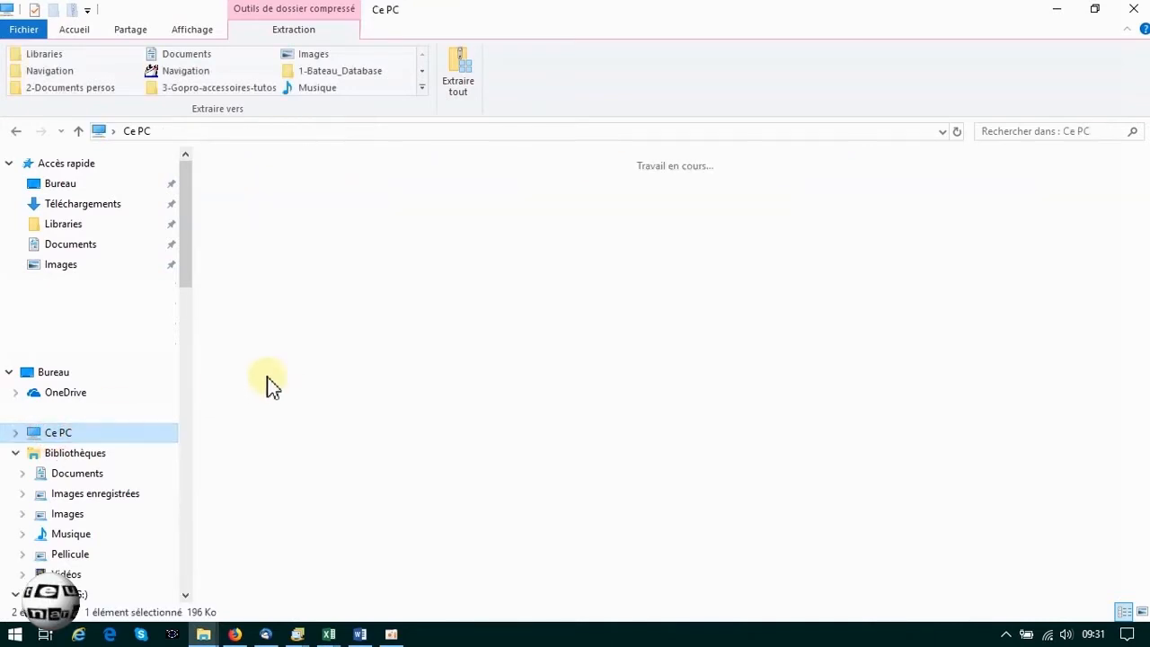
{"action": "double_click", "coordinate": [308, 333]}
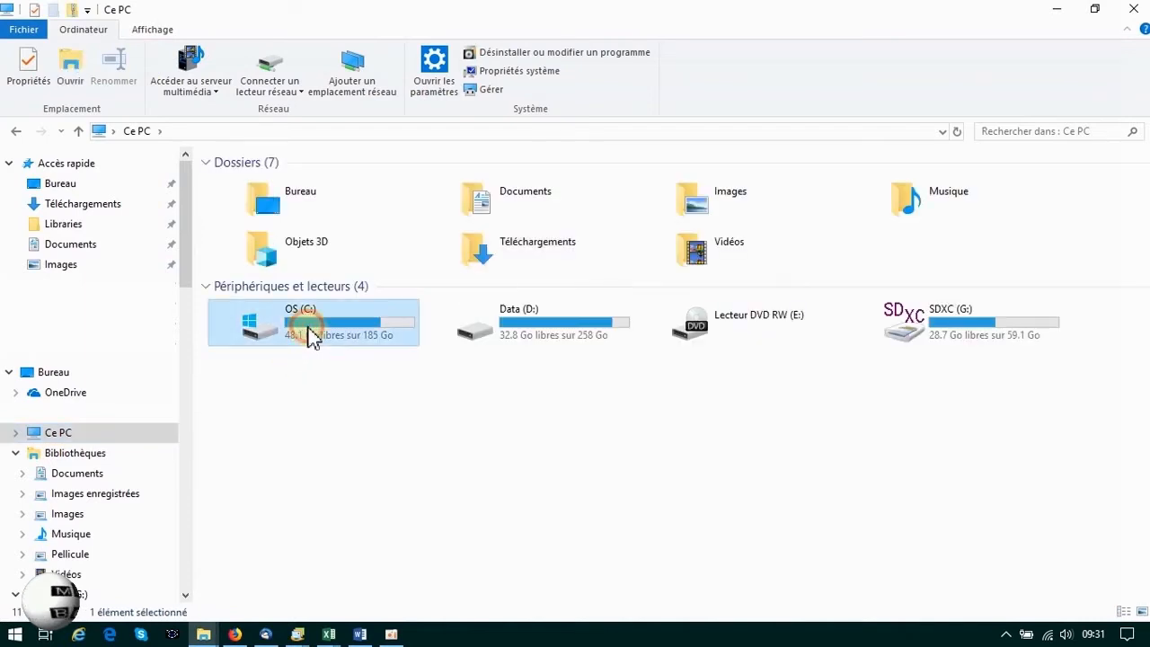
{"action": "double_click", "coordinate": [241, 415]}
{"action": "left_click", "coordinate": [243, 431]}
{"action": "double_click", "coordinate": [244, 430]}
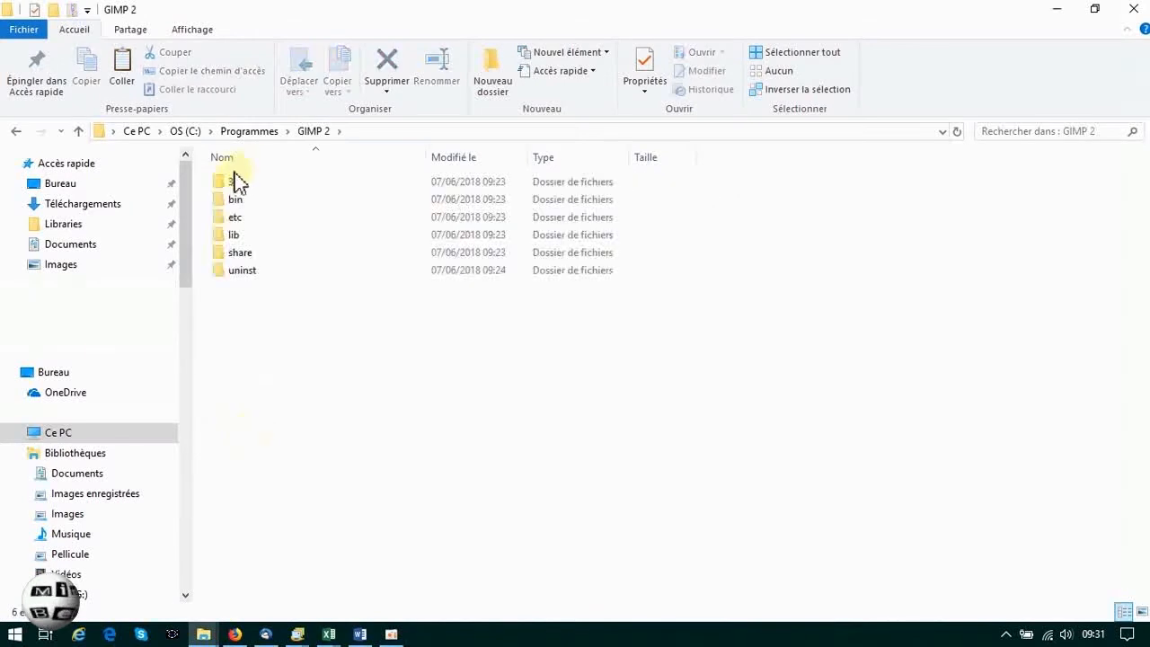
{"action": "left_click", "coordinate": [220, 182]}
{"action": "double_click", "coordinate": [219, 182]}
{"action": "left_click", "coordinate": [235, 185]}
{"action": "double_click", "coordinate": [235, 185]}
{"action": "scroll", "coordinate": [355, 496], "scroll_direction": "down", "scroll_amount": 20}
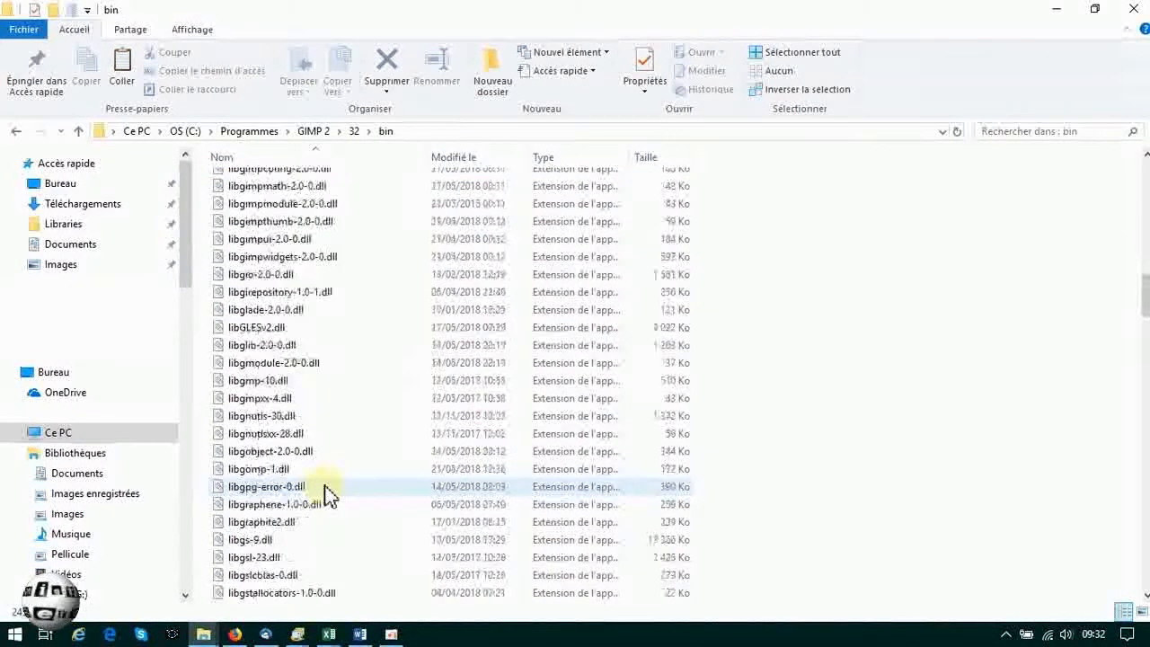
{"action": "scroll", "coordinate": [325, 496], "scroll_direction": "down", "scroll_amount": 1}
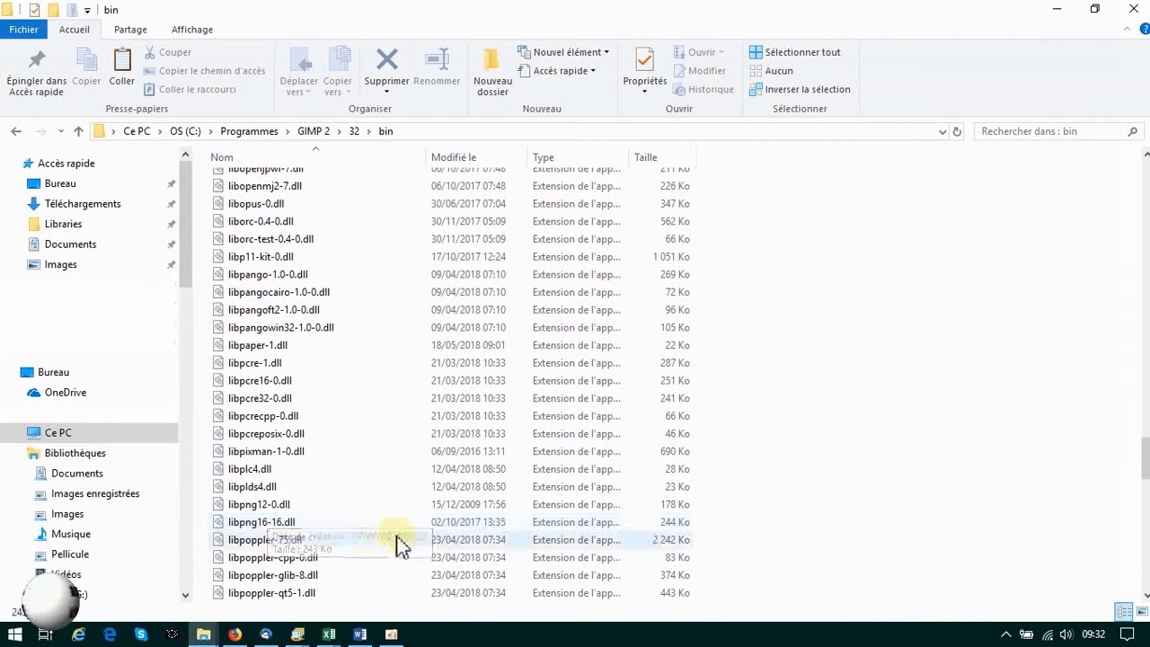
Rename the existing libpng16-16.dll to libpng16-16-origine.dll, granting administrator rights
{"action": "right_click", "coordinate": [271, 522]}
{"action": "left_click", "coordinate": [273, 526]}
{"action": "left_click", "coordinate": [280, 521]}
{"action": "type", "text": "-o"}
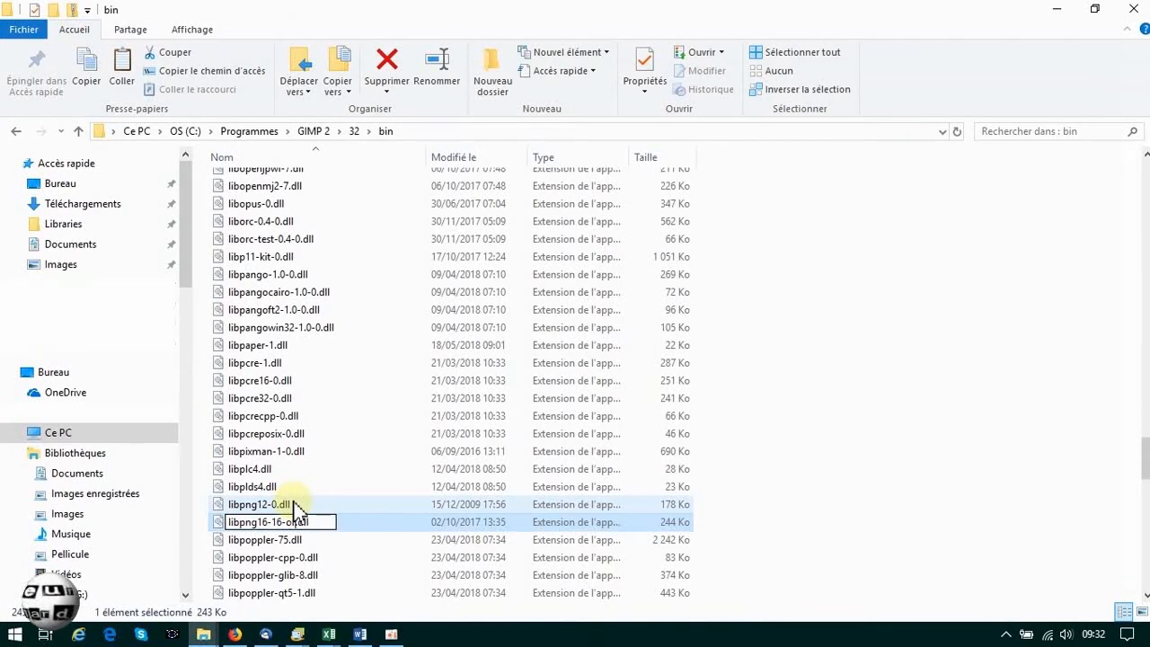
{"action": "type", "text": "rigine"}
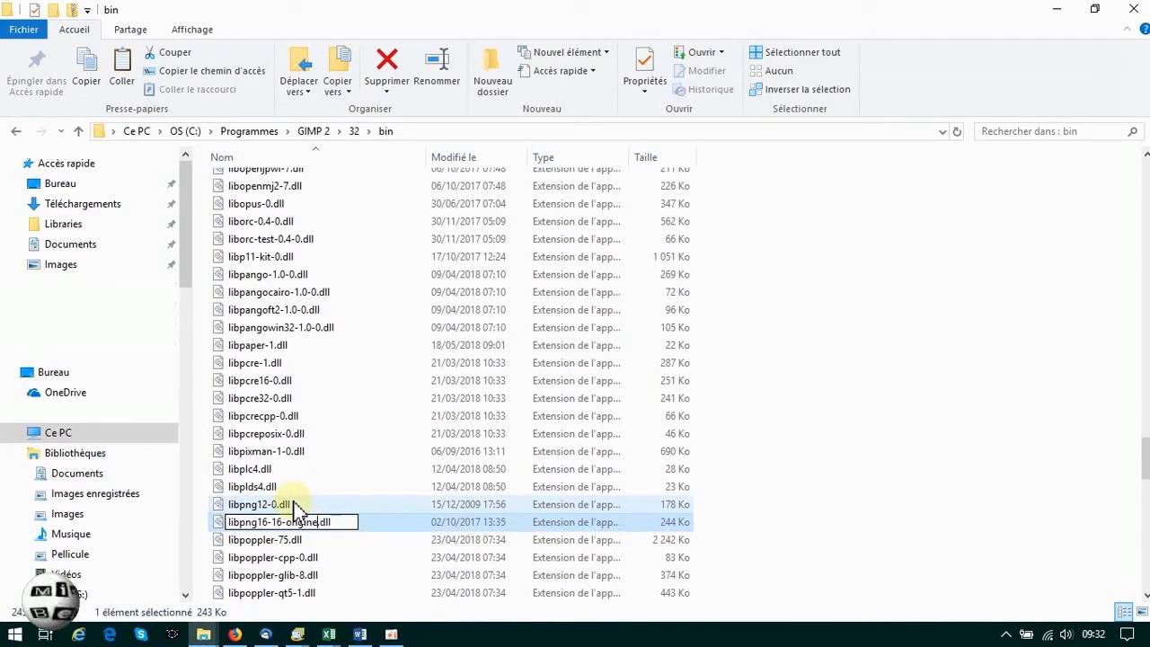
{"action": "key", "text": "Return"}
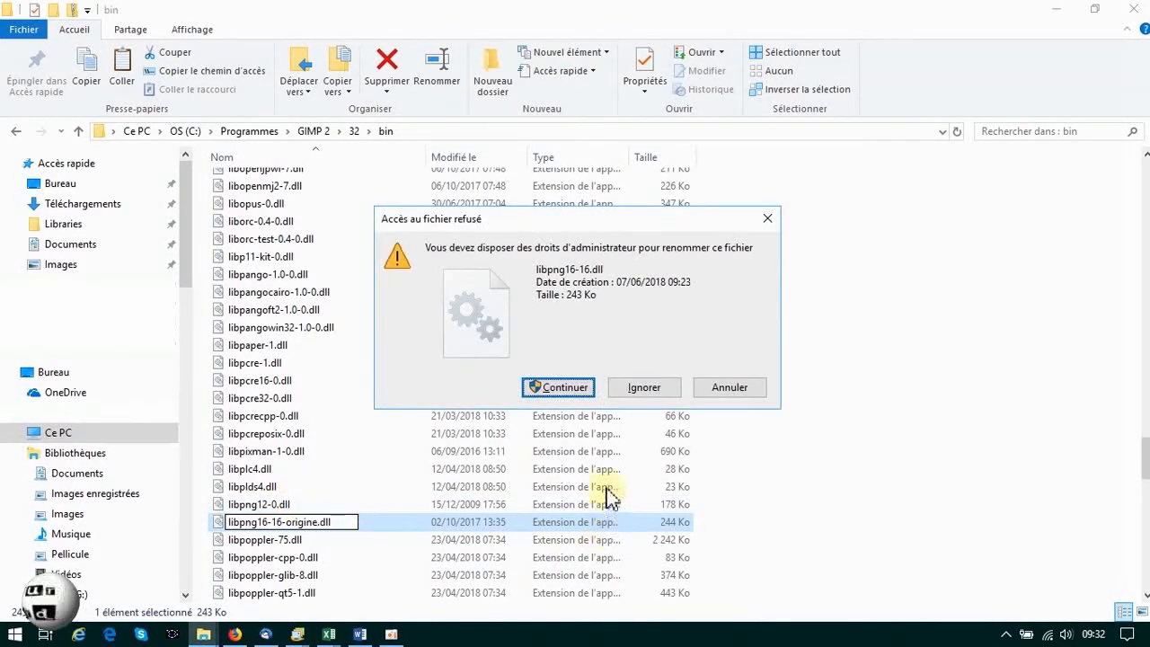
{"action": "left_click", "coordinate": [566, 388]}
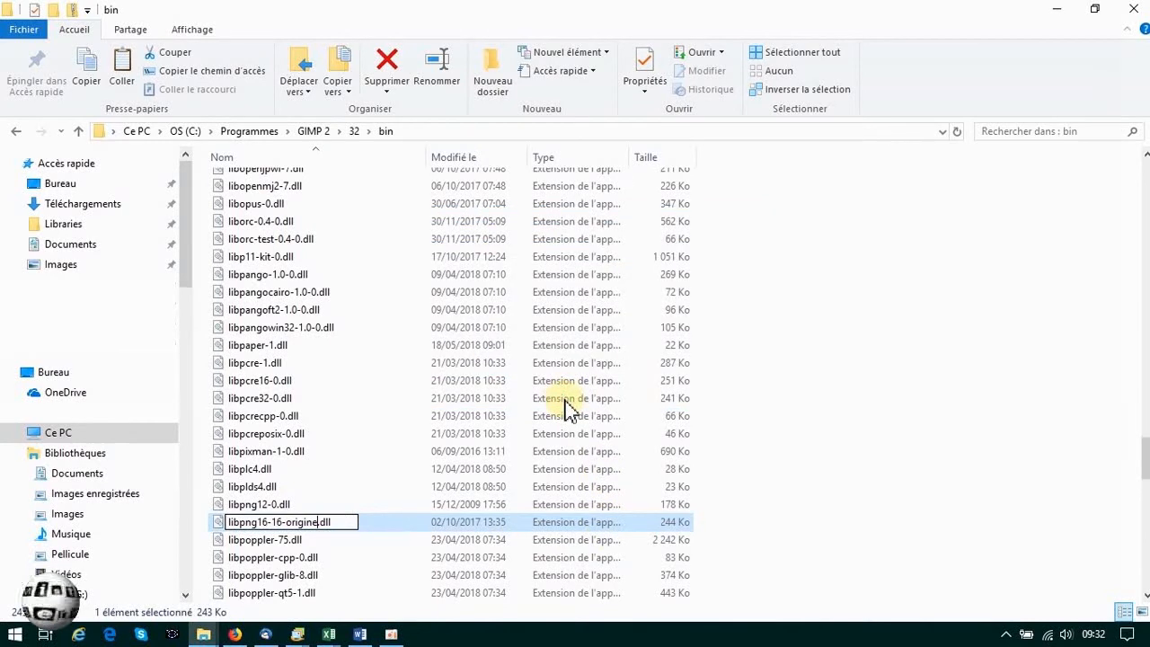
Paste the downloaded libpng16-16.dll into the bin folder with administrator rights and launch GIMP 2
{"action": "right_click", "coordinate": [802, 399]}
{"action": "left_click", "coordinate": [837, 302]}
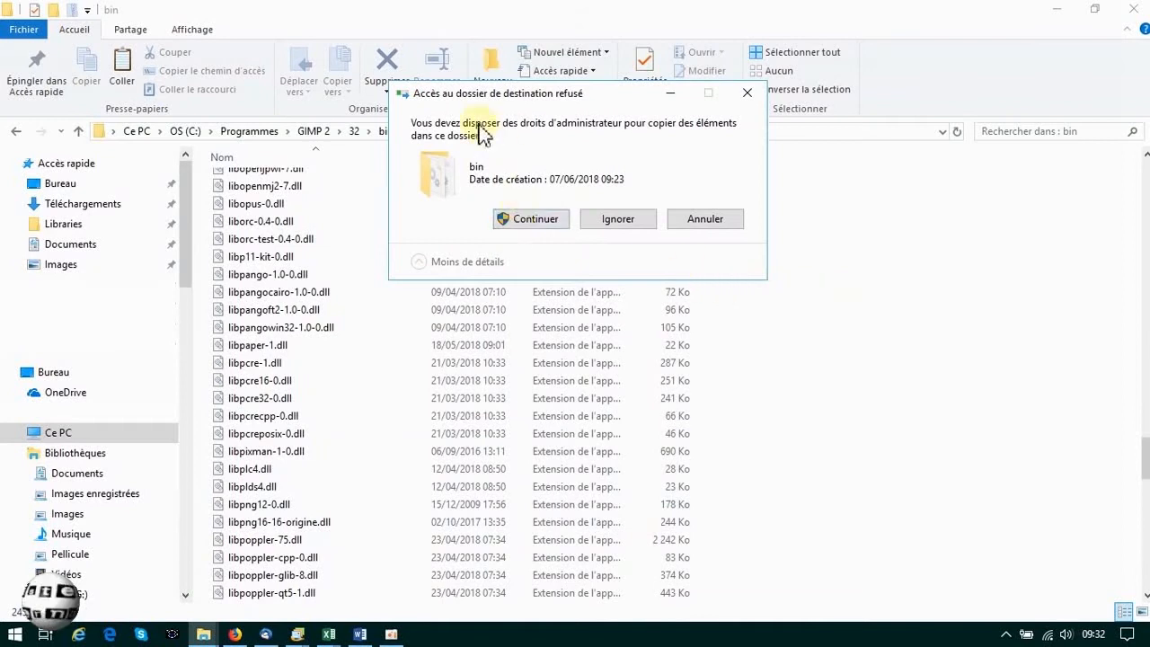
{"action": "left_click", "coordinate": [519, 220]}
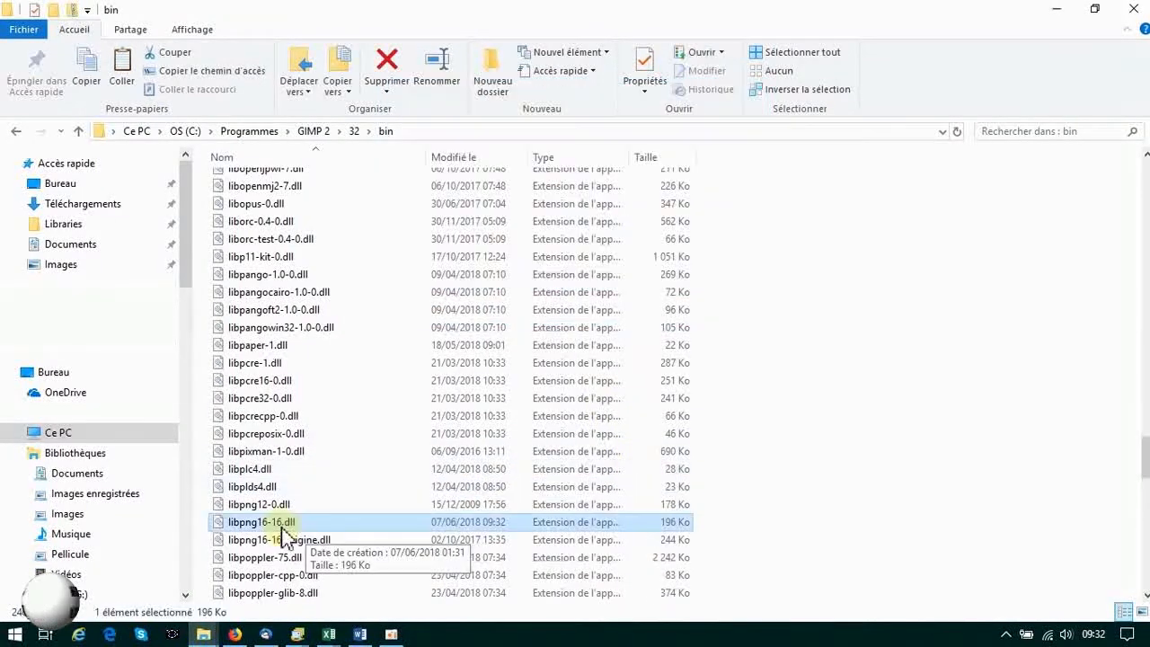
{"action": "left_click", "coordinate": [27, 641]}
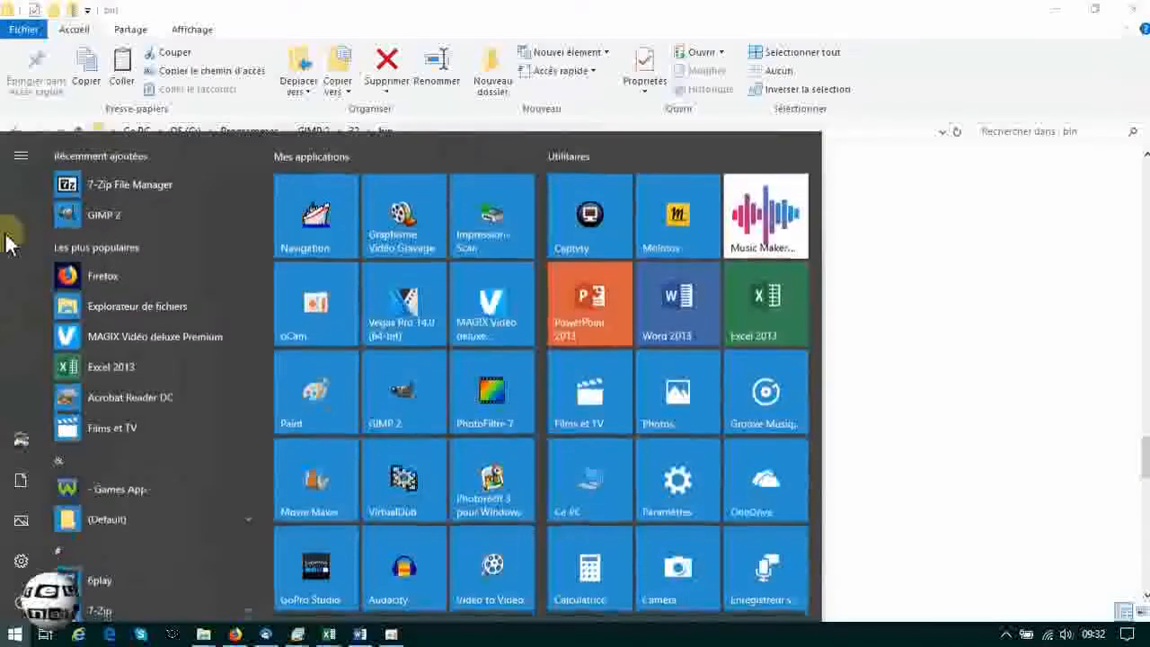
{"action": "left_click", "coordinate": [54, 209]}
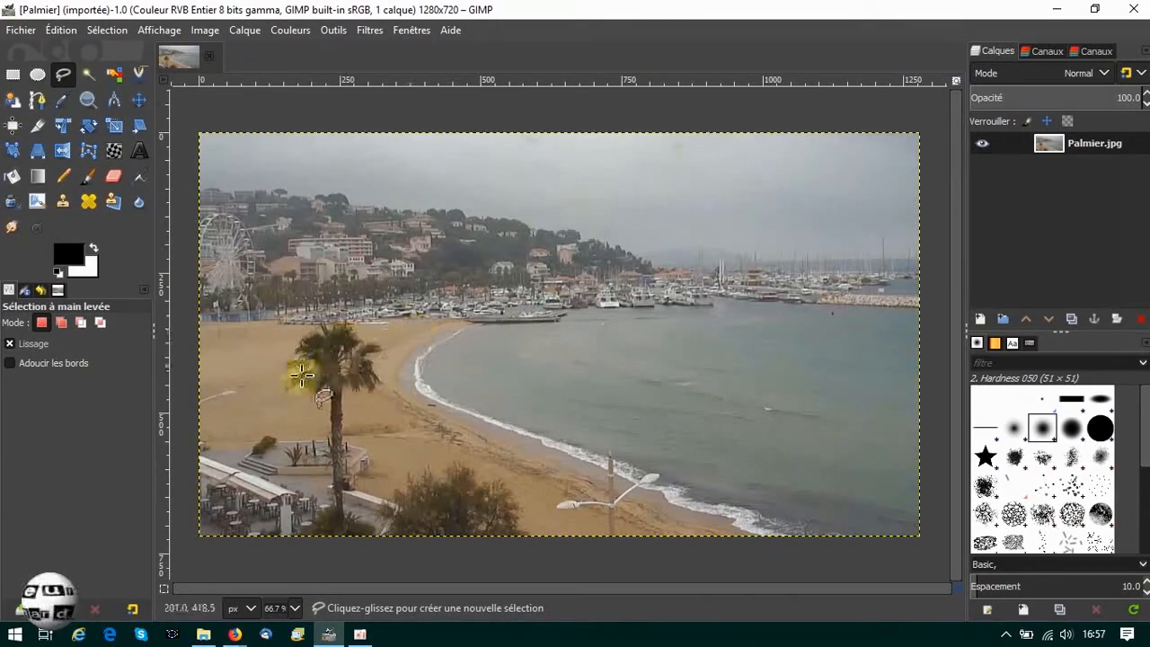
Switch to Firefox and download resynth_win_32_64.zip from its MediaFire page
{"action": "mouse_move", "coordinate": [234, 633]}
{"action": "left_click", "coordinate": [186, 516]}
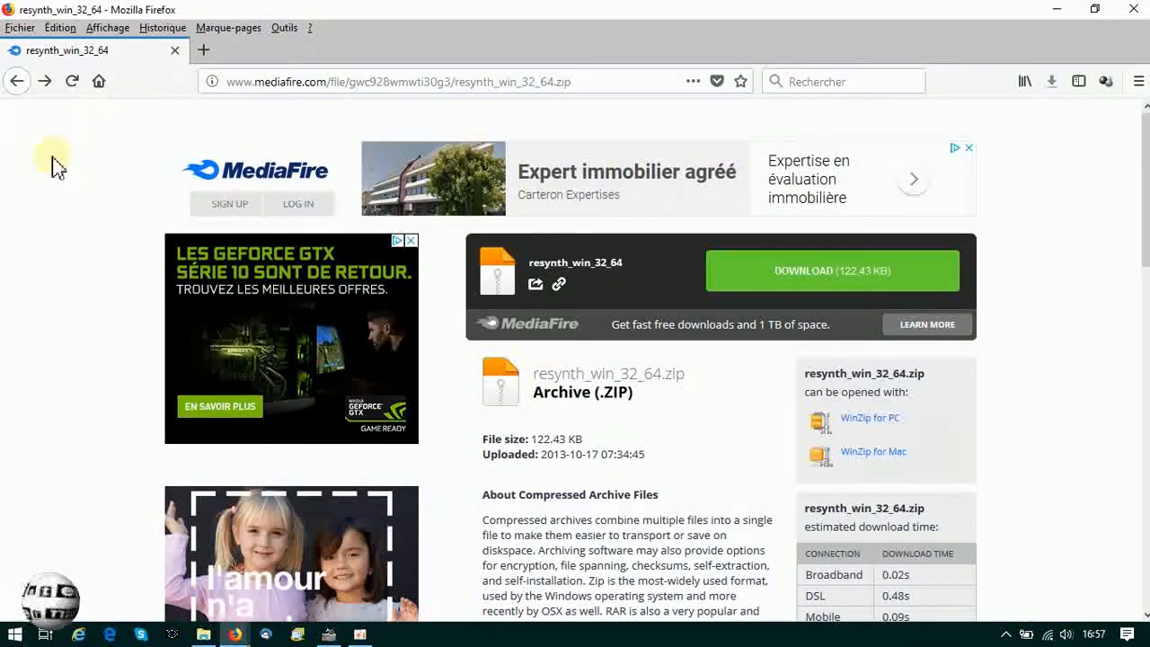
{"action": "left_click", "coordinate": [827, 280]}
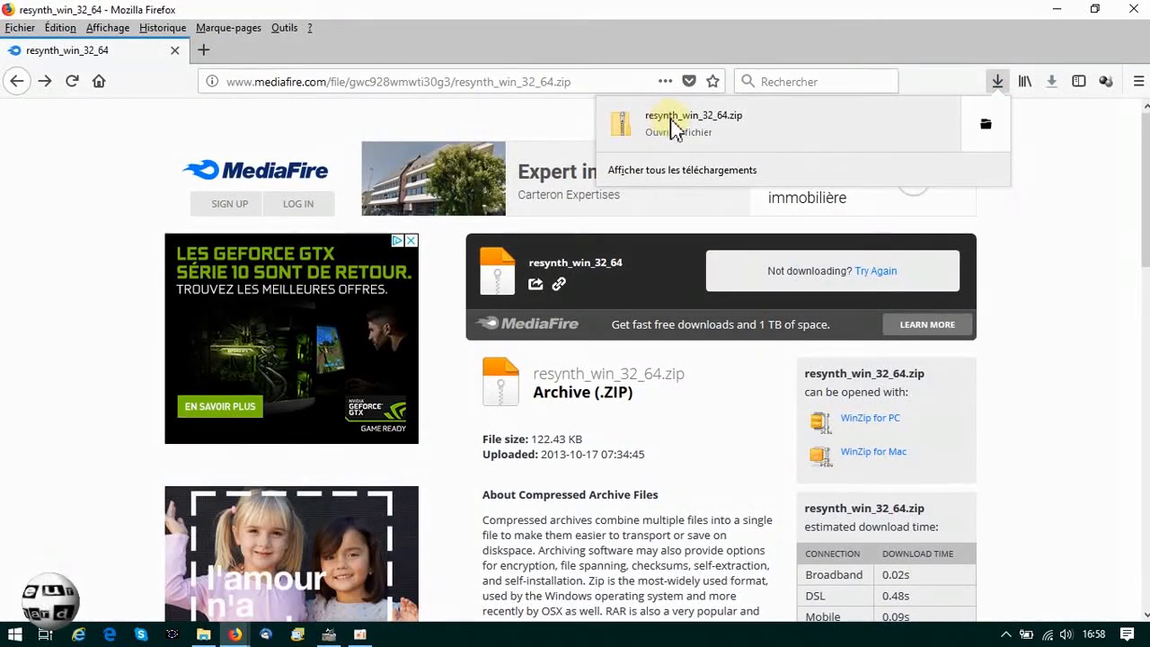
Open the downloaded resynth_win_32_64.zip, glance into its win64 folder, and copy all the plugin .py files from the archive's root
{"action": "left_click", "coordinate": [724, 131]}
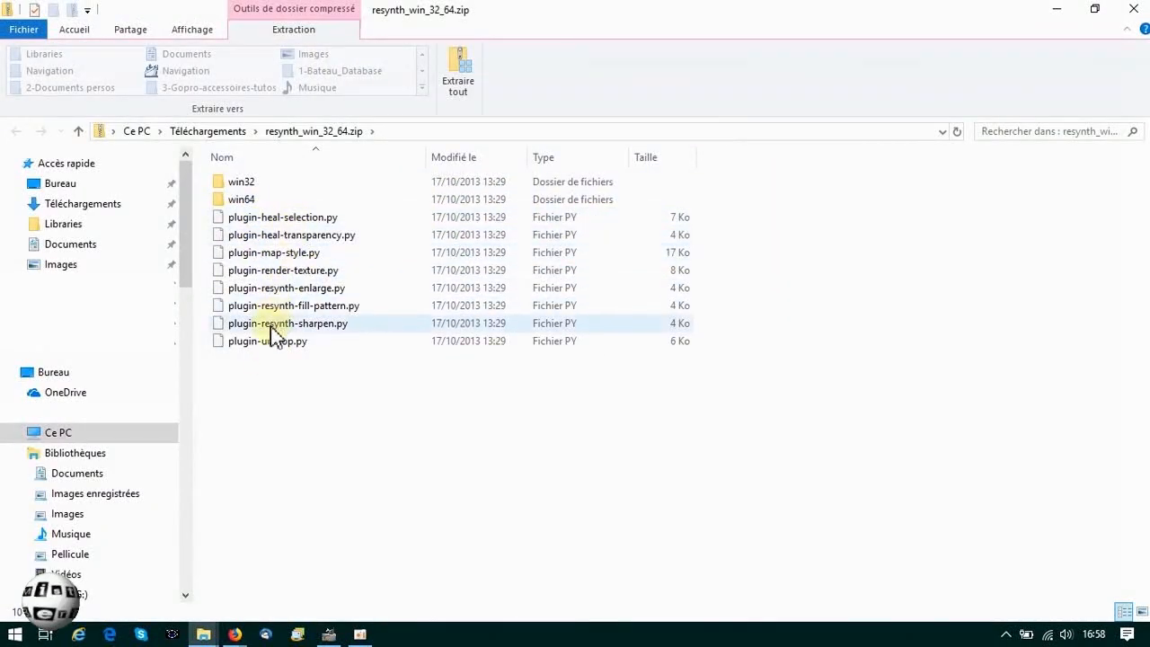
{"action": "double_click", "coordinate": [238, 200]}
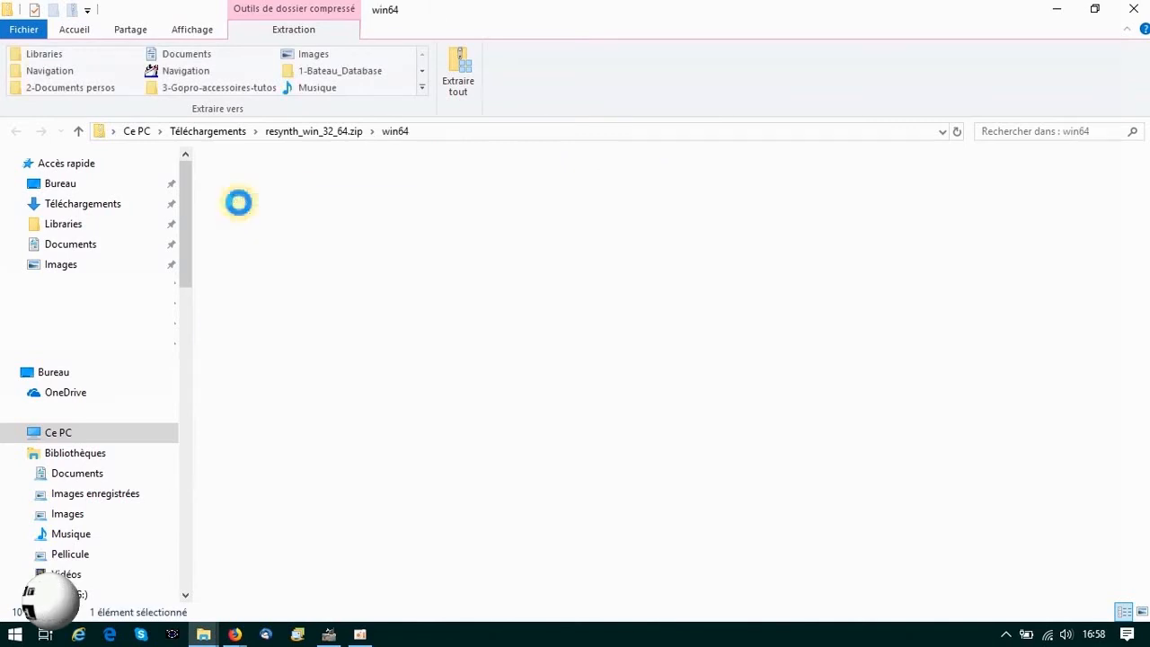
{"action": "key", "text": "alt+Up"}
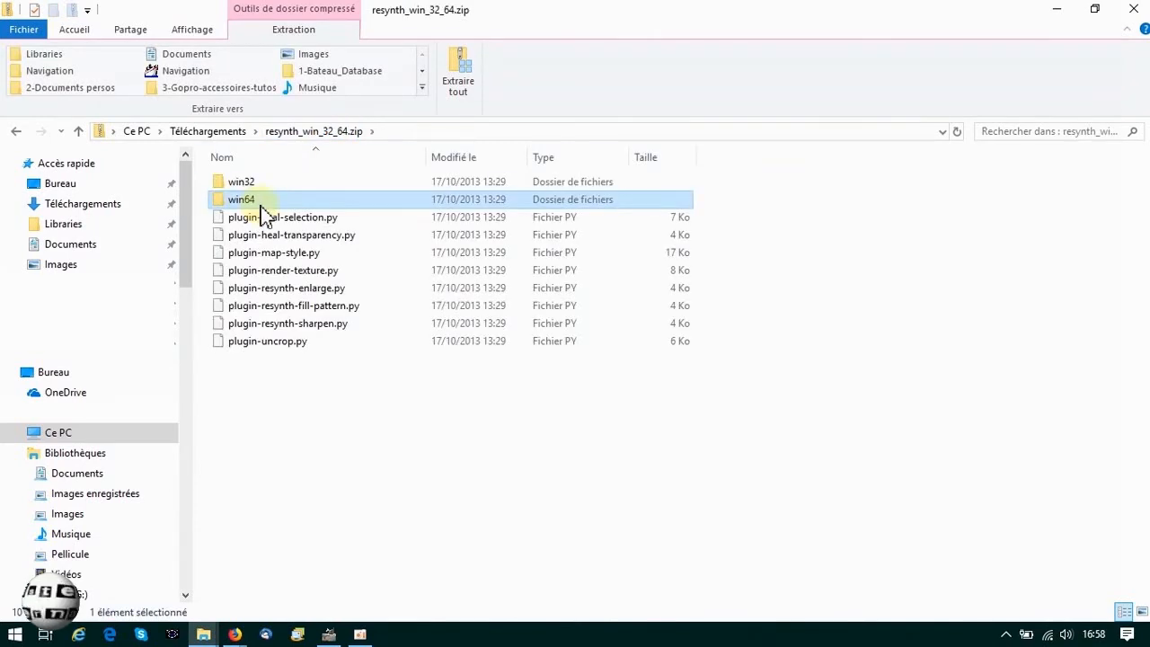
{"action": "left_click_drag", "start_coordinate": [245, 359], "coordinate": [315, 284]}
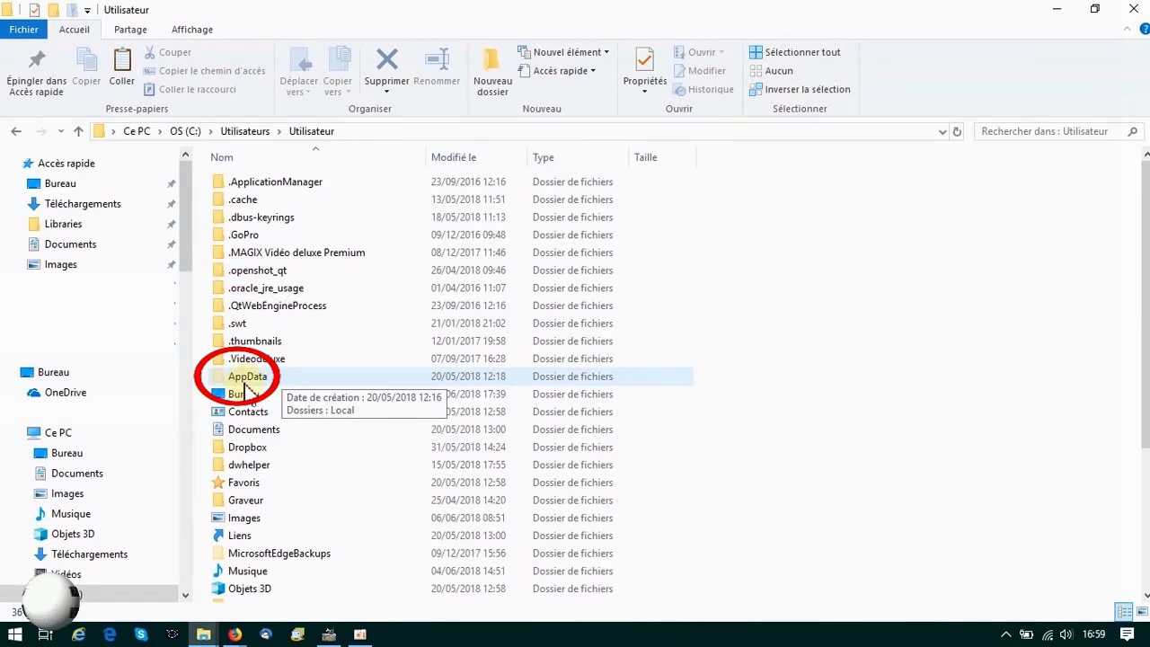
Turn the display of hidden items off and back on in the Utilisateur folder on drive C:
{"action": "left_click", "coordinate": [197, 30]}
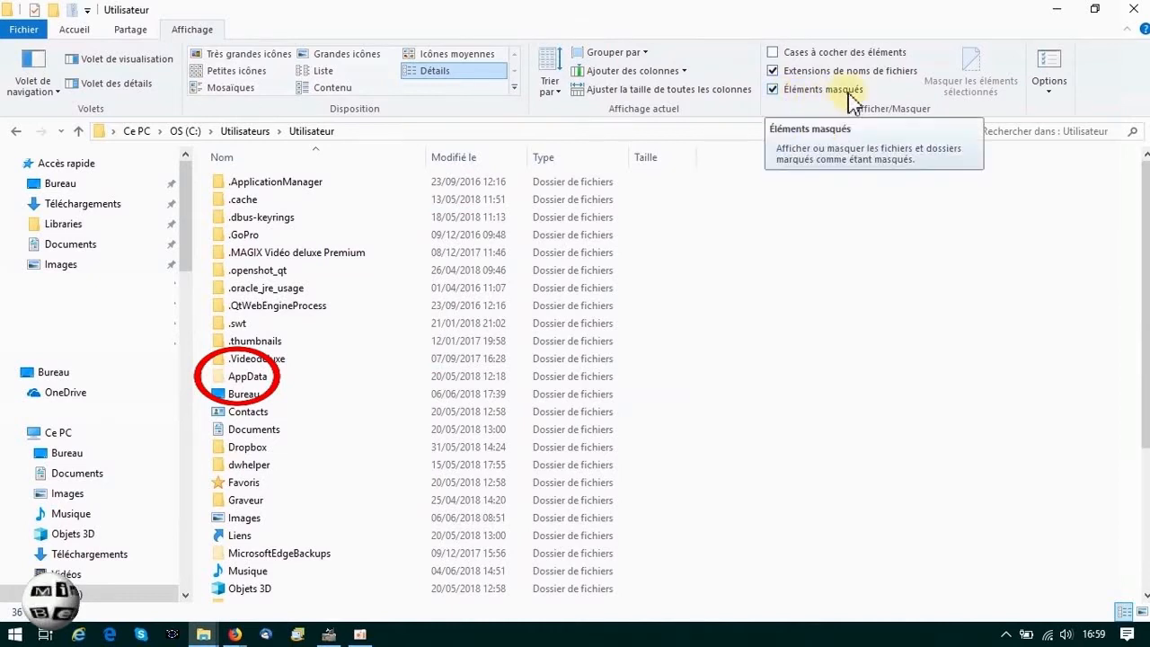
{"action": "left_click", "coordinate": [772, 90]}
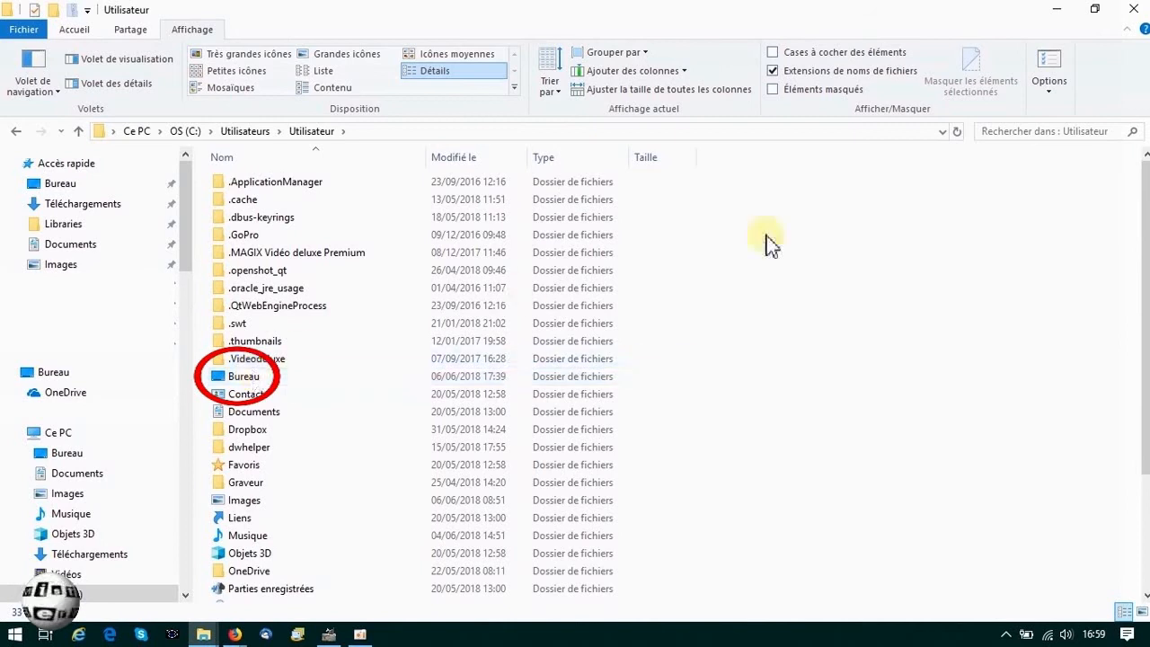
{"action": "left_click", "coordinate": [772, 90]}
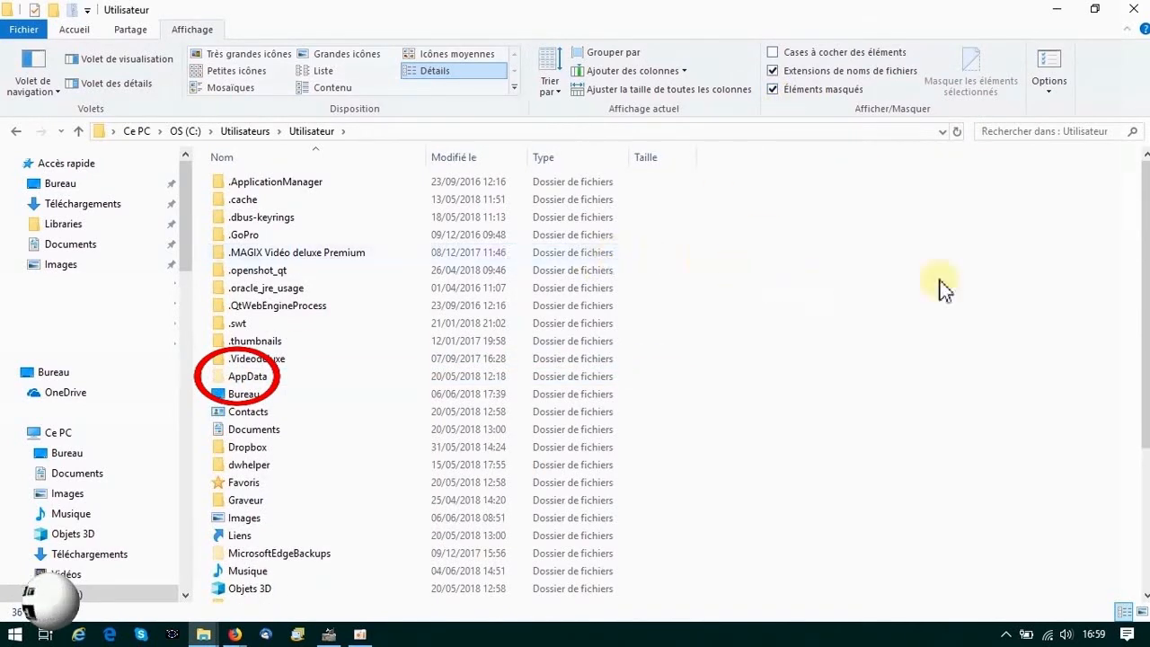
Go to AppData\Roaming\GIMP\2.10\plug-ins in the user folder and paste the copied .py plug-in files there
{"action": "double_click", "coordinate": [249, 379]}
{"action": "double_click", "coordinate": [244, 225]}
{"action": "scroll", "coordinate": [329, 349], "scroll_direction": "down", "scroll_amount": 3}
{"action": "double_click", "coordinate": [237, 449]}
{"action": "double_click", "coordinate": [231, 184]}
{"action": "double_click", "coordinate": [257, 526]}
{"action": "right_click", "coordinate": [266, 295]}
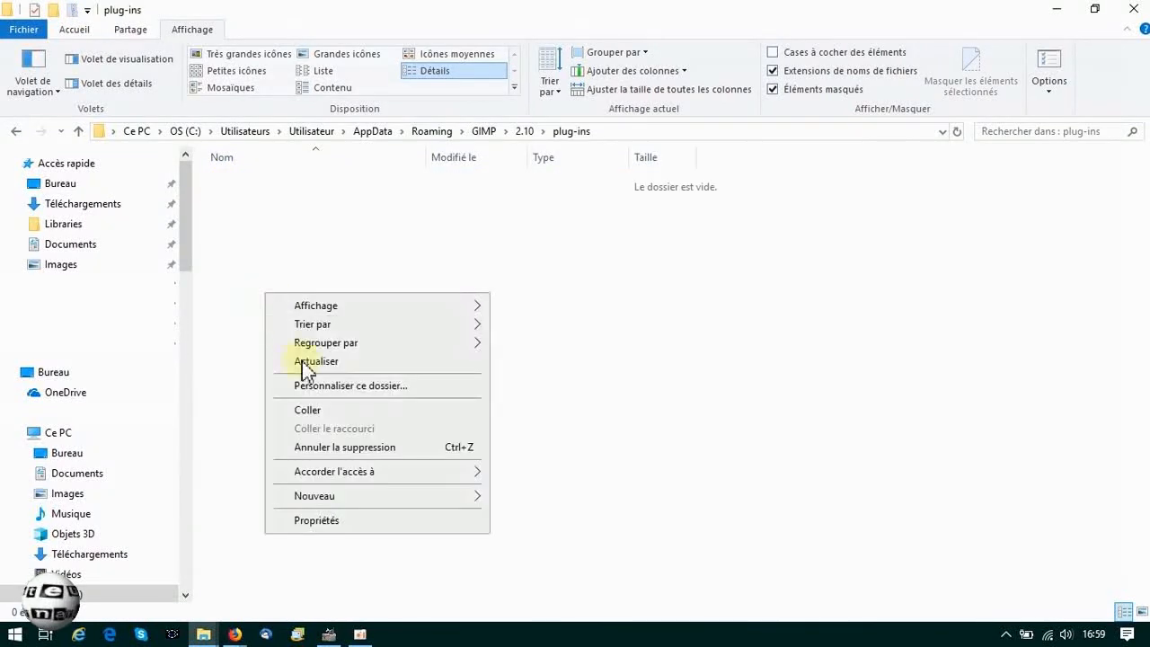
{"action": "left_click", "coordinate": [307, 411]}
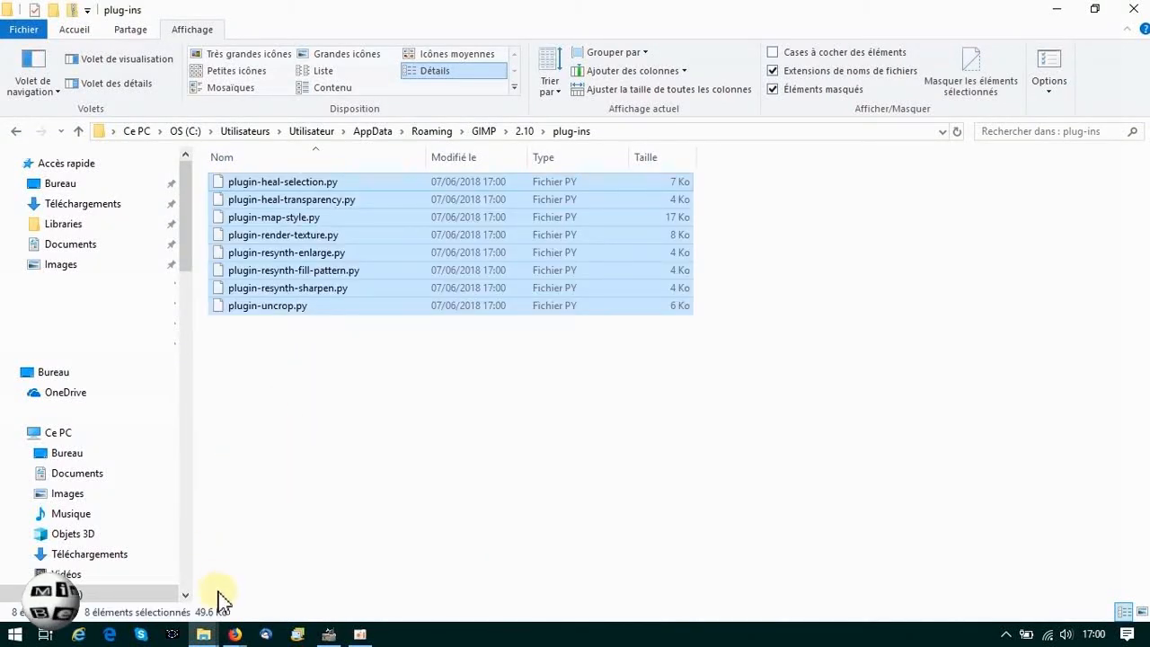
Return to resynth_win_32_64.zip and copy resynthesizer.exe and resynthesizer-gui.exe from its win64 folder
{"action": "left_click", "coordinate": [203, 634]}
{"action": "left_click", "coordinate": [290, 520]}
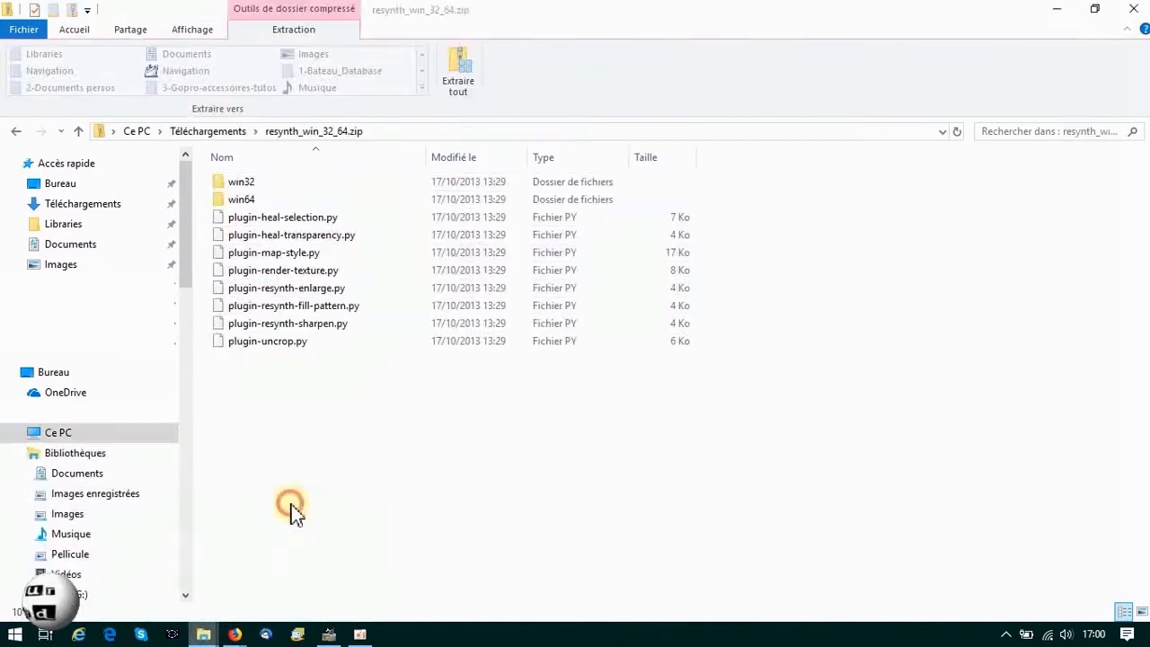
{"action": "double_click", "coordinate": [243, 199]}
{"action": "left_click_drag", "start_coordinate": [244, 225], "coordinate": [256, 185]}
{"action": "right_click", "coordinate": [257, 185]}
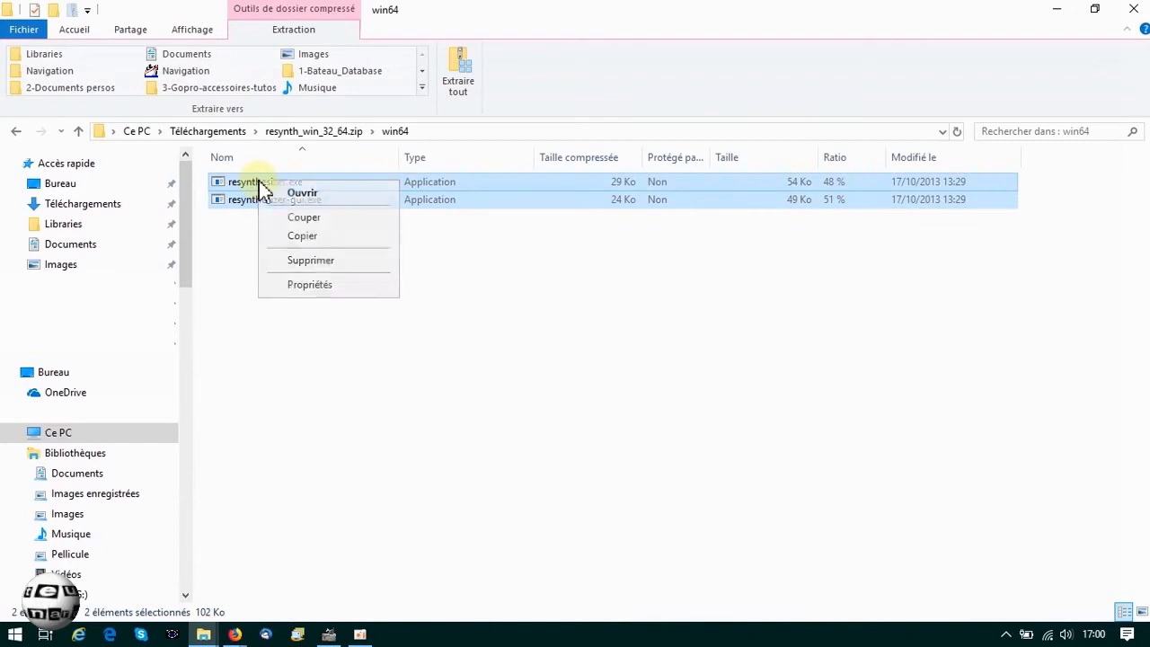
{"action": "left_click", "coordinate": [290, 237]}
Paste the two copied Resynthesizer executables into GIMP's 2.10 plug-ins folder
{"action": "left_click", "coordinate": [203, 634]}
{"action": "left_click", "coordinate": [144, 510]}
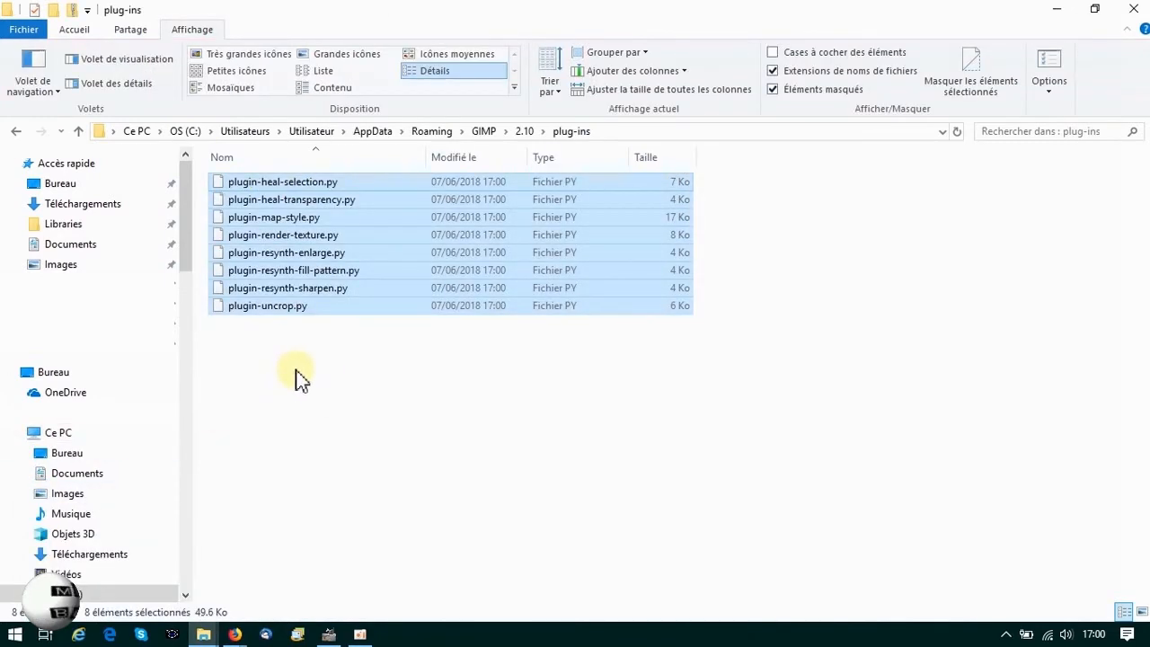
{"action": "key", "text": "ctrl+v"}
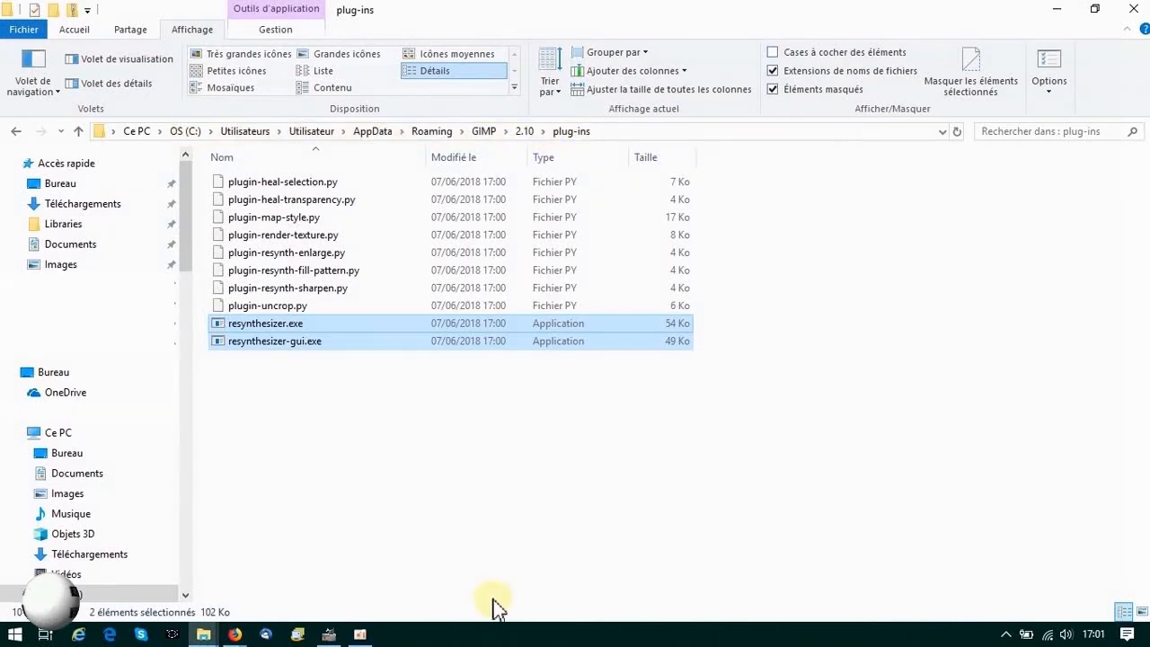
Switch to GIMP and check the enhancement filters for the Heal selection command
{"action": "left_click", "coordinate": [328, 634]}
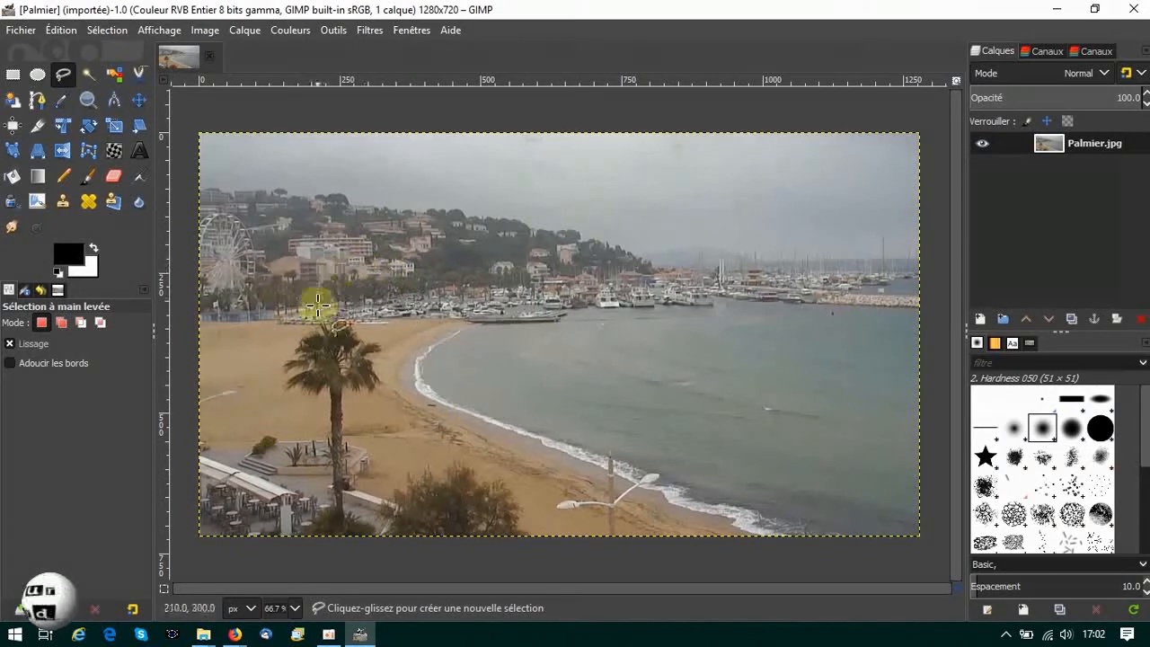
{"action": "left_click", "coordinate": [371, 33]}
{"action": "mouse_move", "coordinate": [391, 146]}
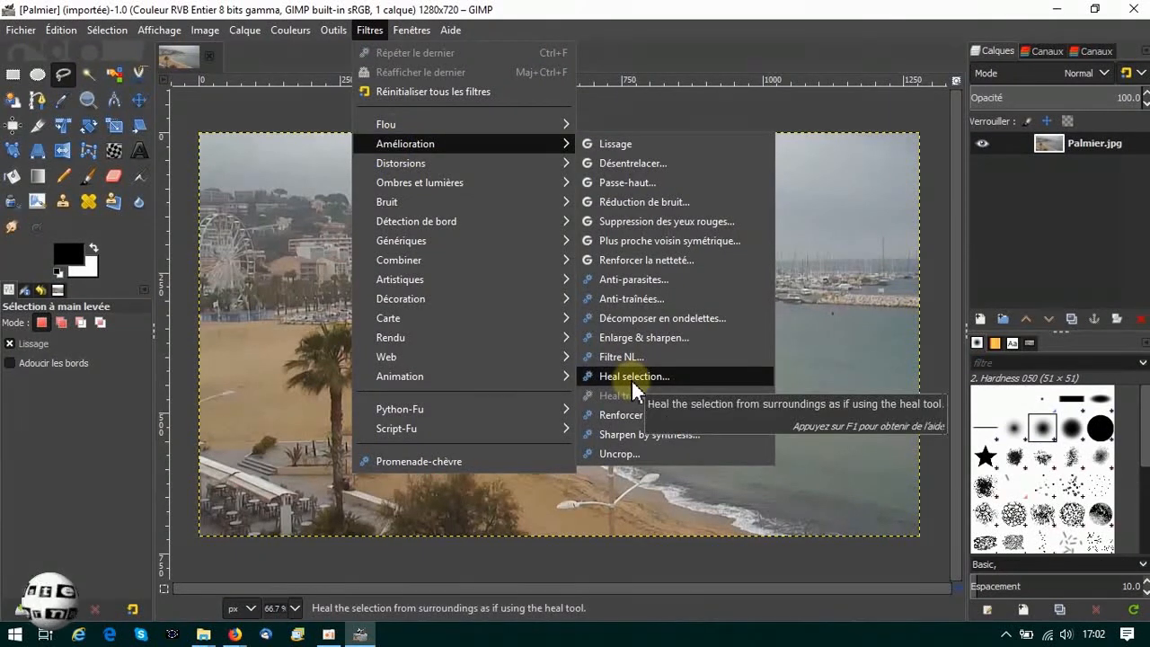
Outline the palm tree on the beach, crown and trunk, with the Free Select tool and validate the closed selection
{"action": "left_click", "coordinate": [63, 75]}
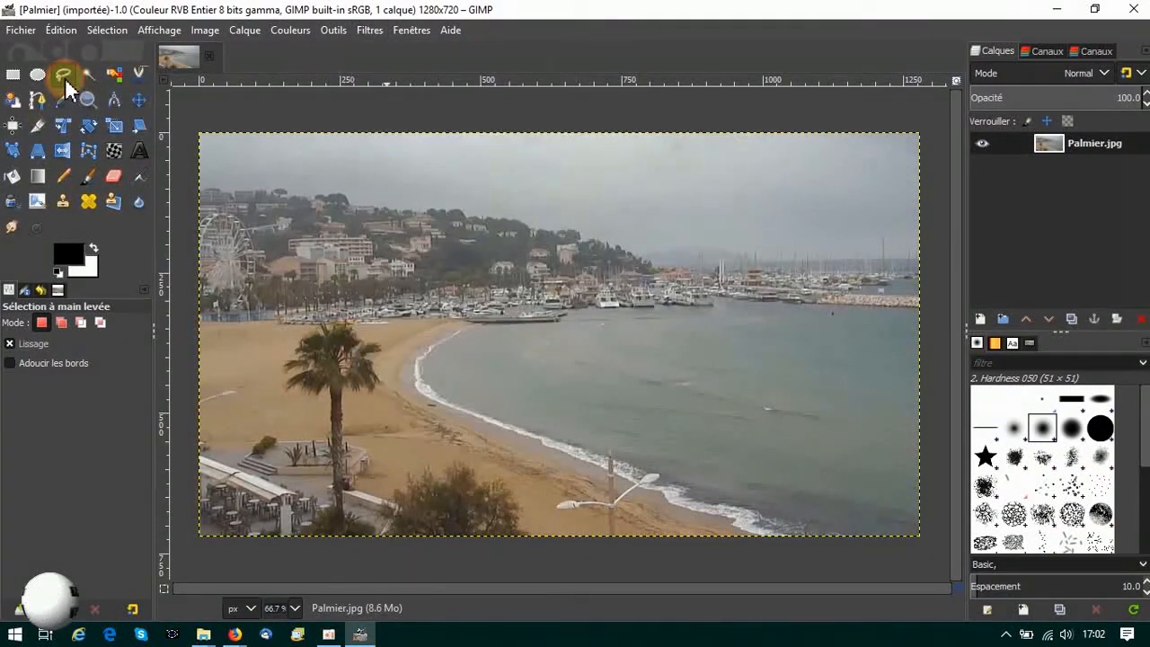
{"action": "left_click", "coordinate": [328, 533]}
{"action": "left_click", "coordinate": [323, 398]}
{"action": "mouse_move", "coordinate": [305, 395]}
{"action": "left_mouse_down"}
{"action": "mouse_move", "coordinate": [278, 350]}
{"action": "mouse_move", "coordinate": [321, 323]}
{"action": "mouse_move", "coordinate": [378, 334]}
{"action": "mouse_move", "coordinate": [368, 402]}
{"action": "mouse_move", "coordinate": [347, 423]}
{"action": "mouse_move", "coordinate": [351, 503]}
{"action": "mouse_move", "coordinate": [331, 535]}
{"action": "left_mouse_up"}
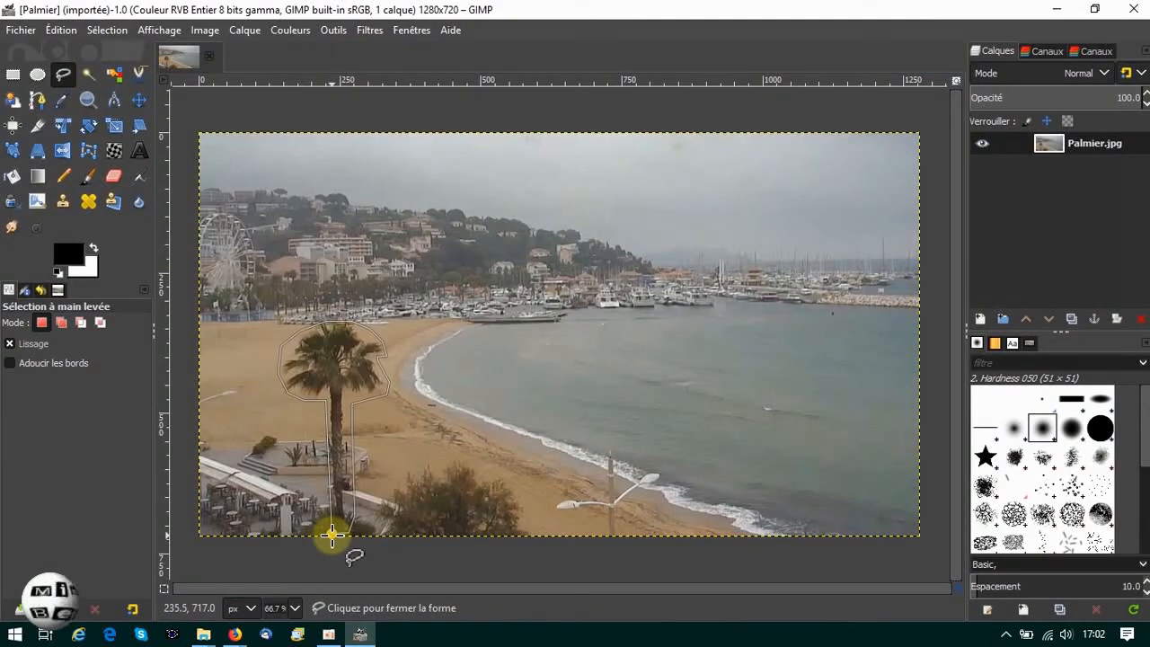
{"action": "left_click", "coordinate": [331, 536]}
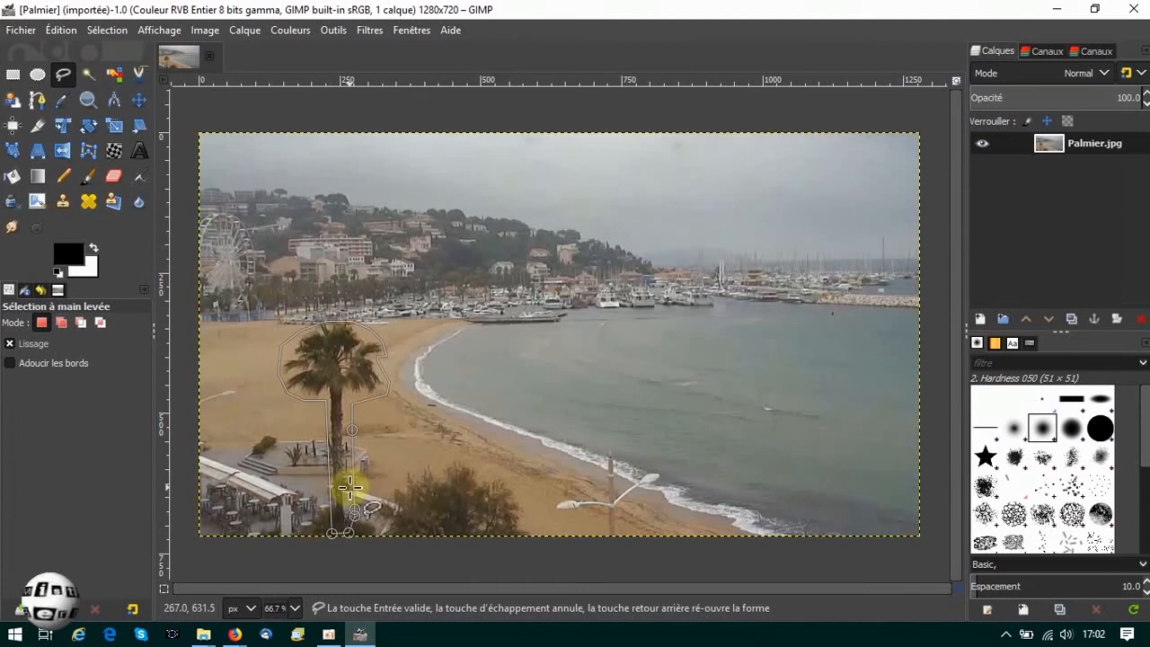
{"action": "key", "text": "Return"}
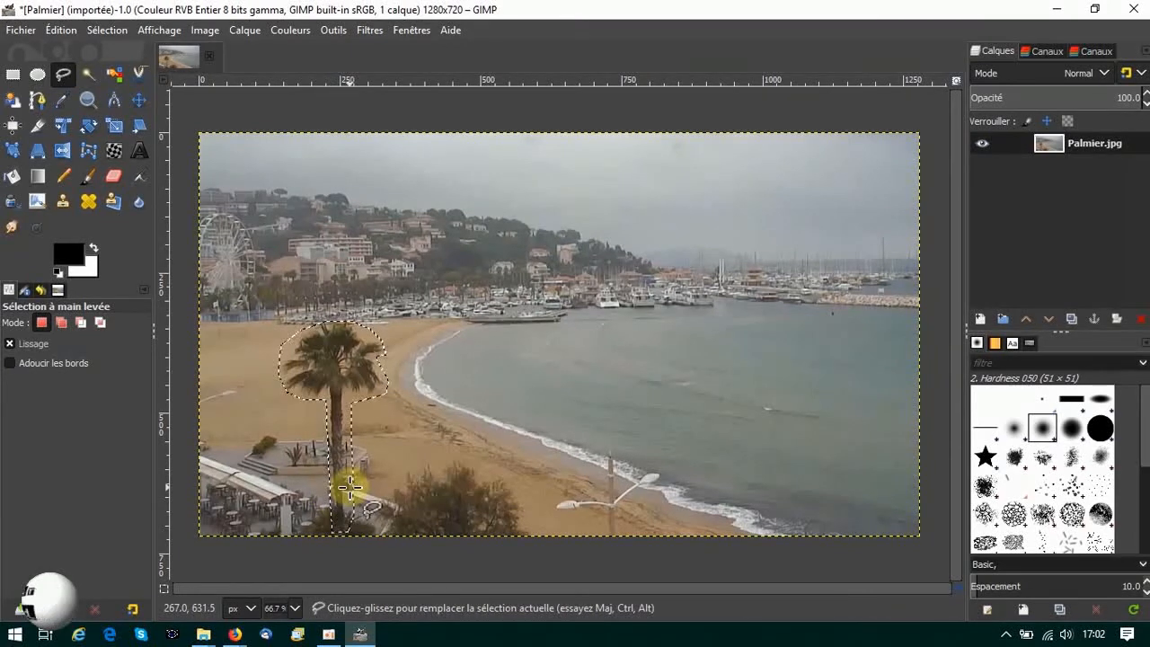
Apply the Heal selection filter to the palm tree with a 50-pixel context sampling width, sampling All around and Random filling order
{"action": "left_click", "coordinate": [370, 30]}
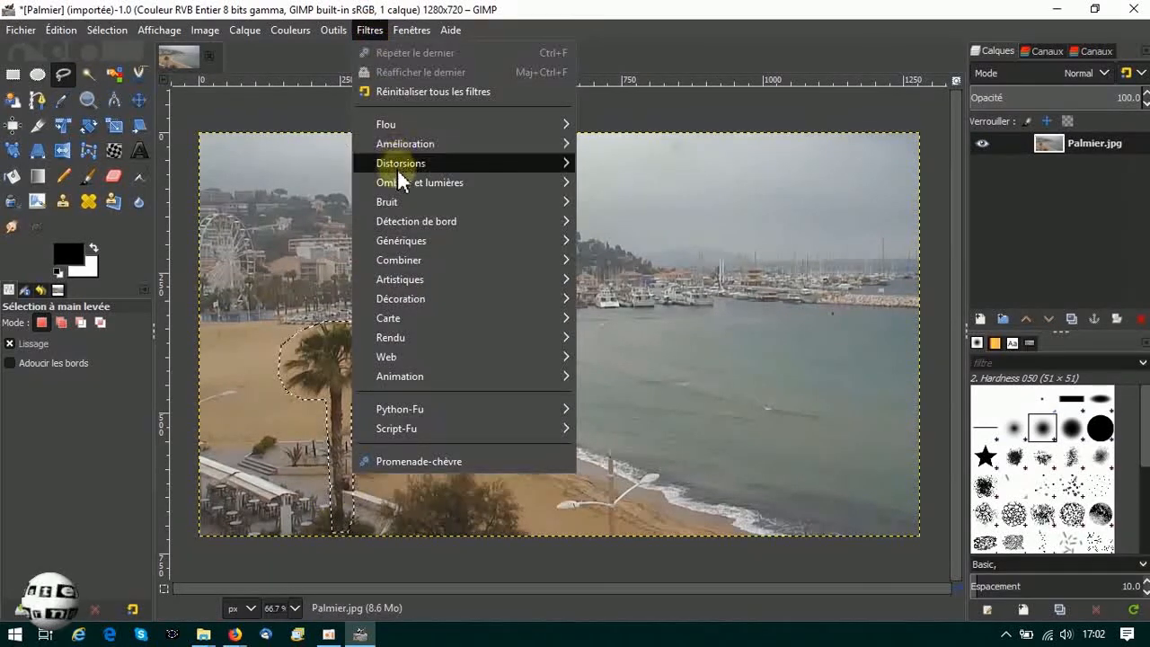
{"action": "mouse_move", "coordinate": [403, 151]}
{"action": "left_click", "coordinate": [631, 377]}
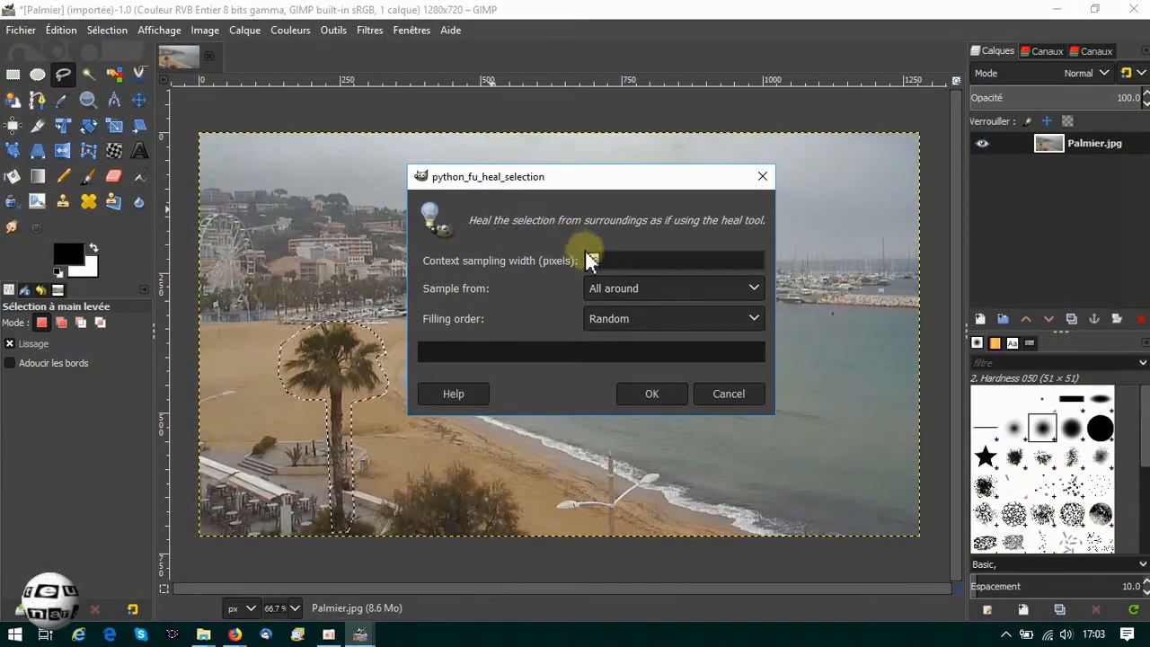
{"action": "left_click", "coordinate": [653, 395]}
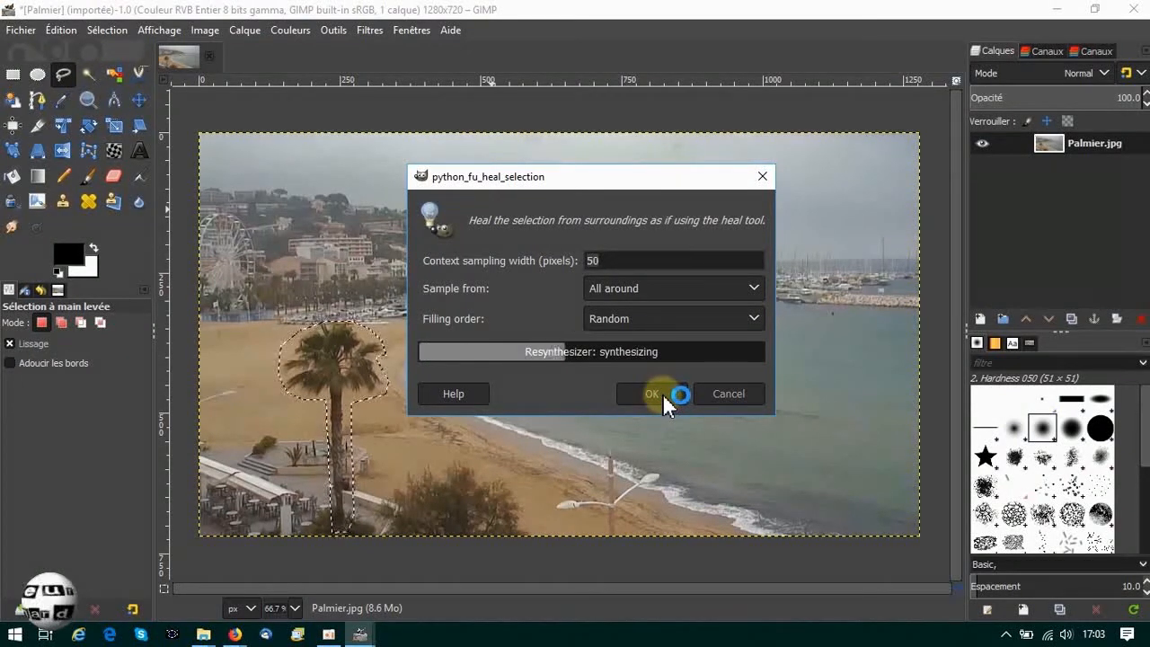